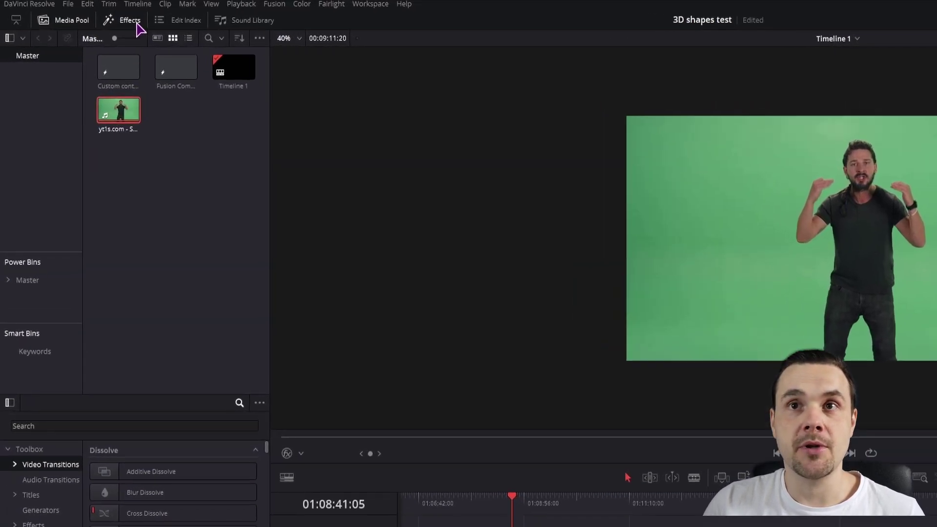
# Search the Open FX effects for "key" and apply the 3D Keyer to the green-screen clip on Video 1
pyautogui.click(85, 24)
pyautogui.click(86, 24)
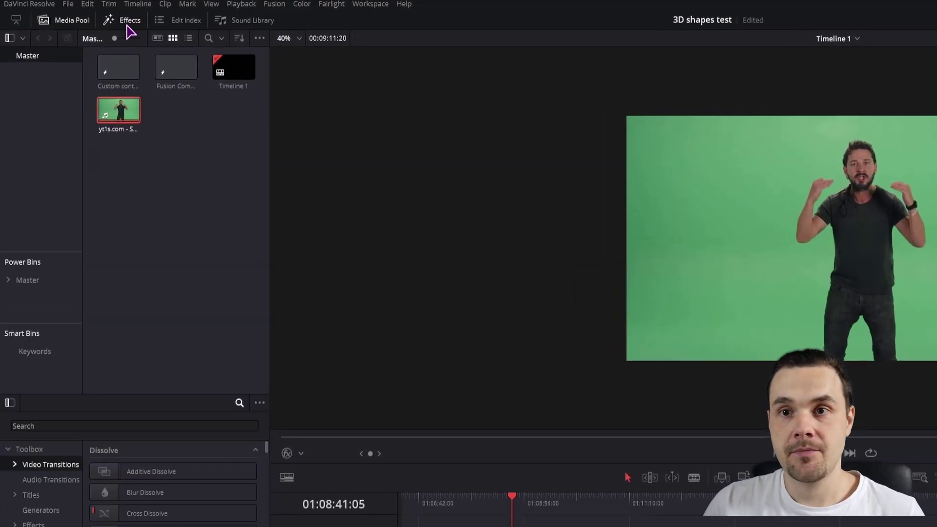
pyautogui.click(239, 426)
pyautogui.write('key')
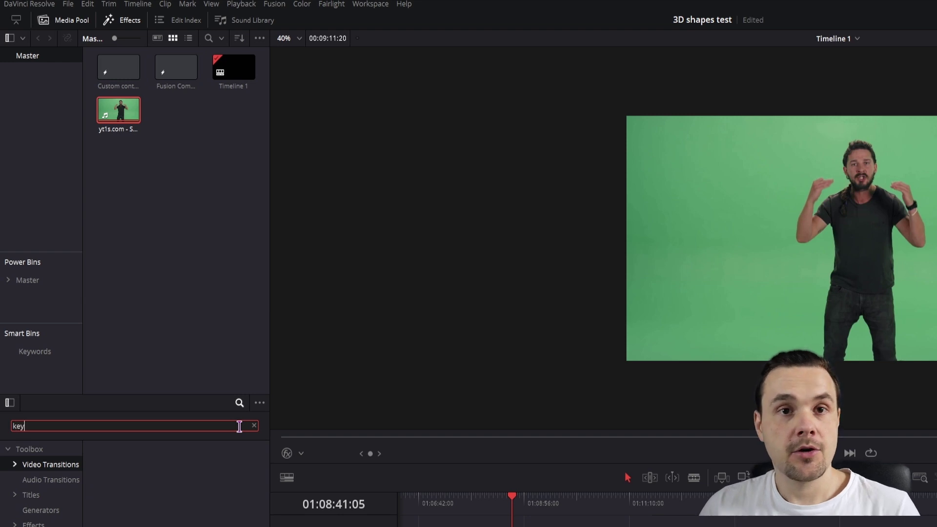
pyautogui.click(33, 400)
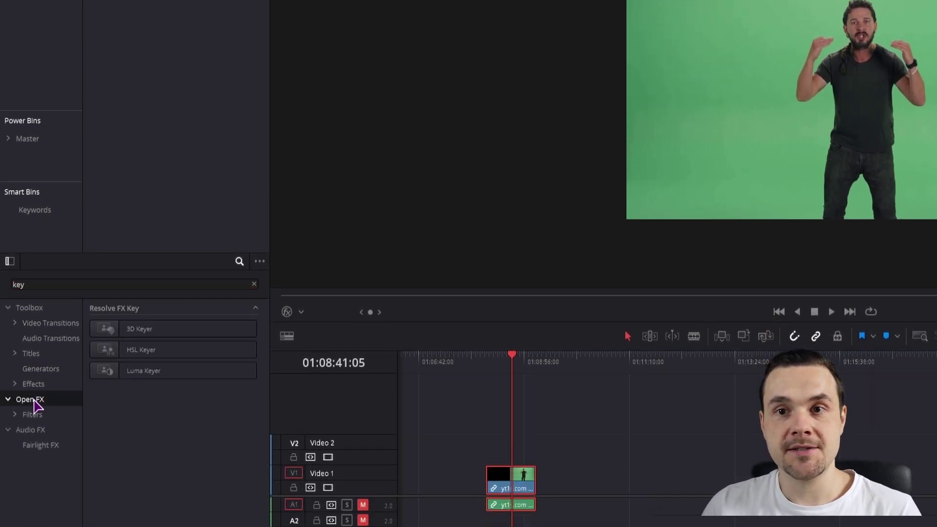
pyautogui.moveTo(139, 333); pyautogui.dragTo(519, 486)
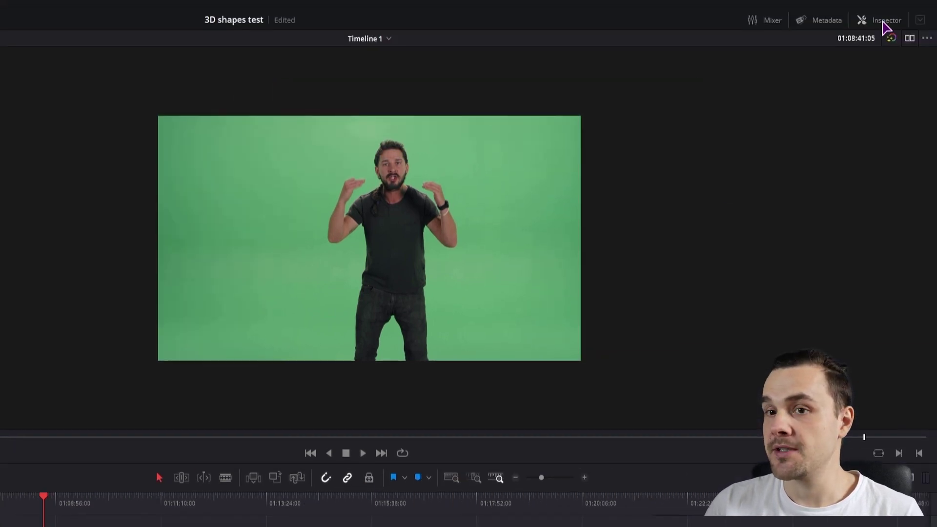
# Switch the viewer to Open FX Overlay and key out the green background with a 3D Keyer picker stroke beside the man
pyautogui.click(884, 21)
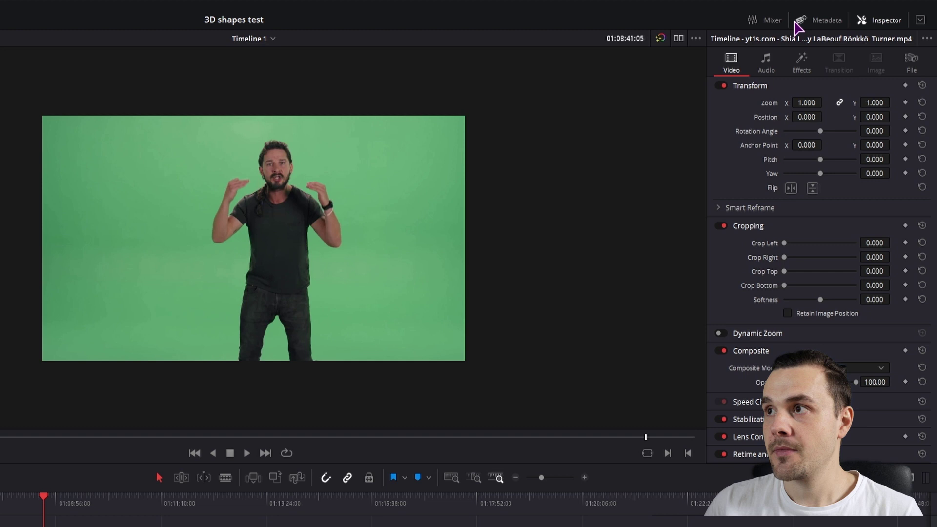
pyautogui.click(803, 59)
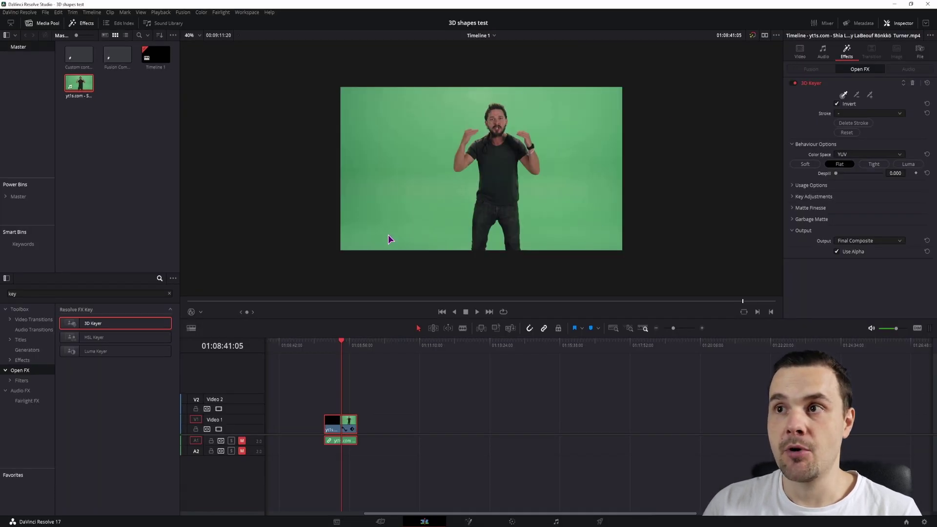
pyautogui.click(198, 316)
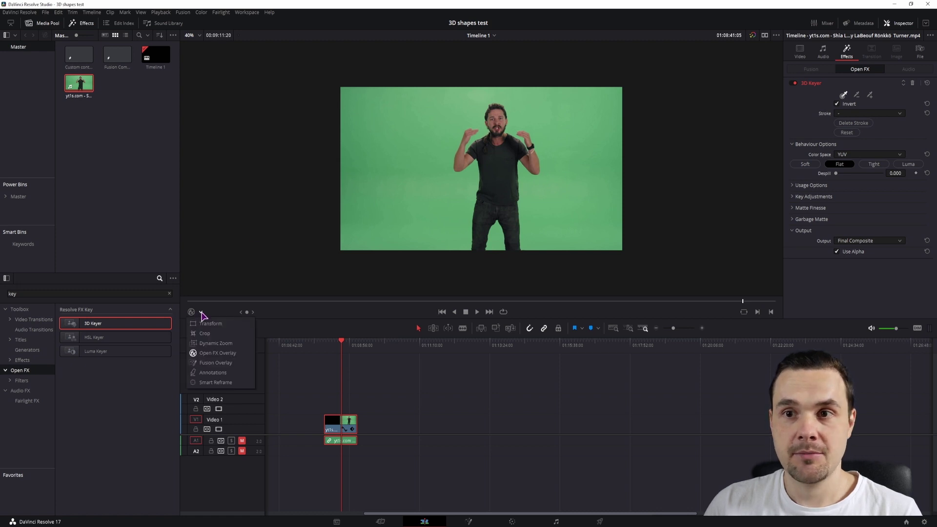
pyautogui.click(210, 324)
pyautogui.click(192, 314)
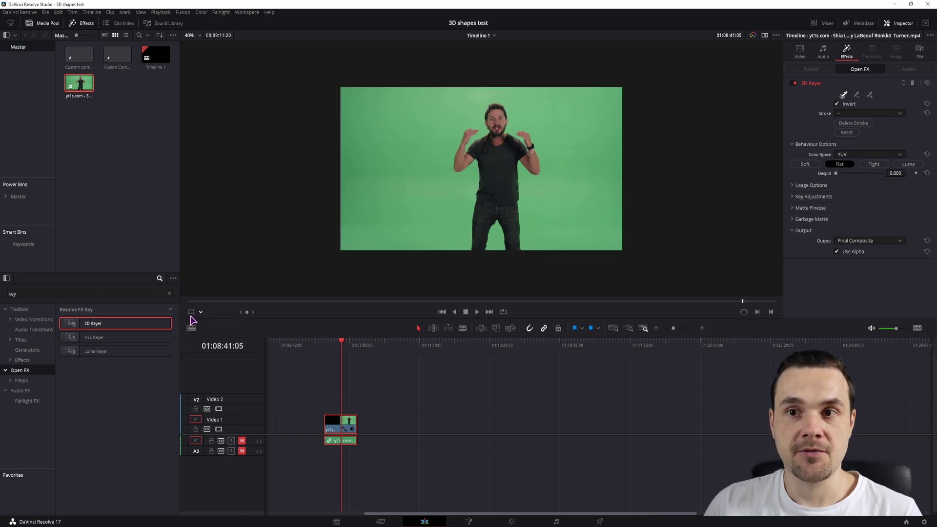
pyautogui.click(201, 314)
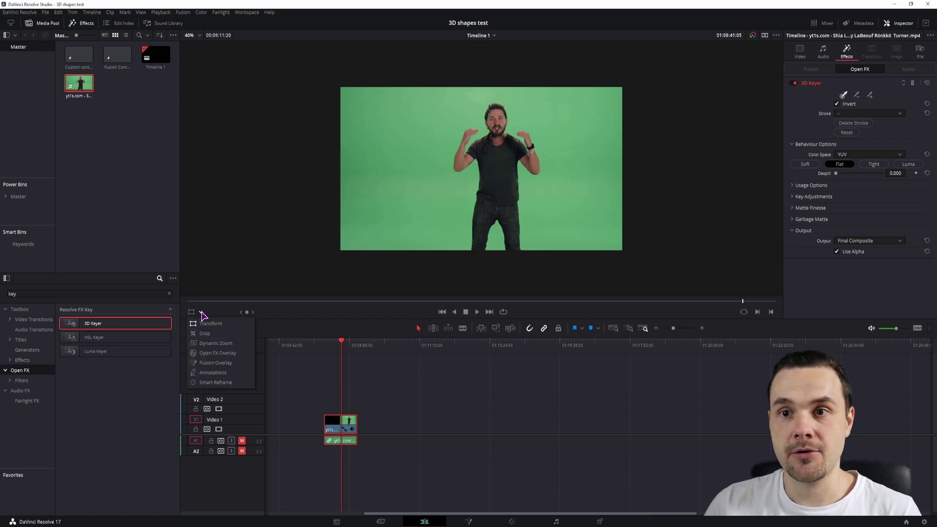
pyautogui.click(210, 354)
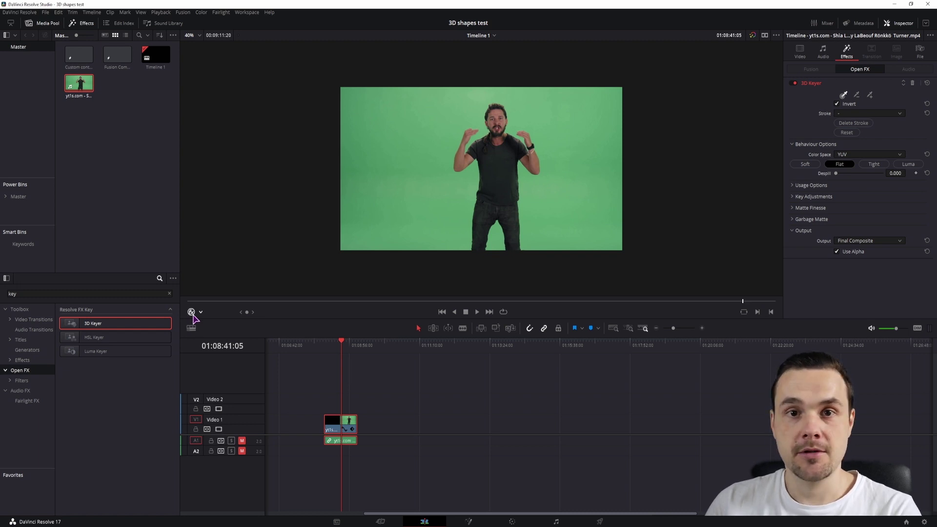
pyautogui.click(843, 95)
pyautogui.moveTo(576, 213)
pyautogui.mouseDown()
pyautogui.moveTo(579, 166)
pyautogui.moveTo(558, 109)
pyautogui.moveTo(491, 94)
pyautogui.moveTo(427, 99)
pyautogui.moveTo(378, 116)
pyautogui.moveTo(359, 207)
pyautogui.moveTo(354, 115)
pyautogui.moveTo(405, 94)
pyautogui.moveTo(553, 96)
pyautogui.moveTo(587, 111)
pyautogui.moveTo(614, 179)
pyautogui.moveTo(601, 213)
pyautogui.mouseUp()
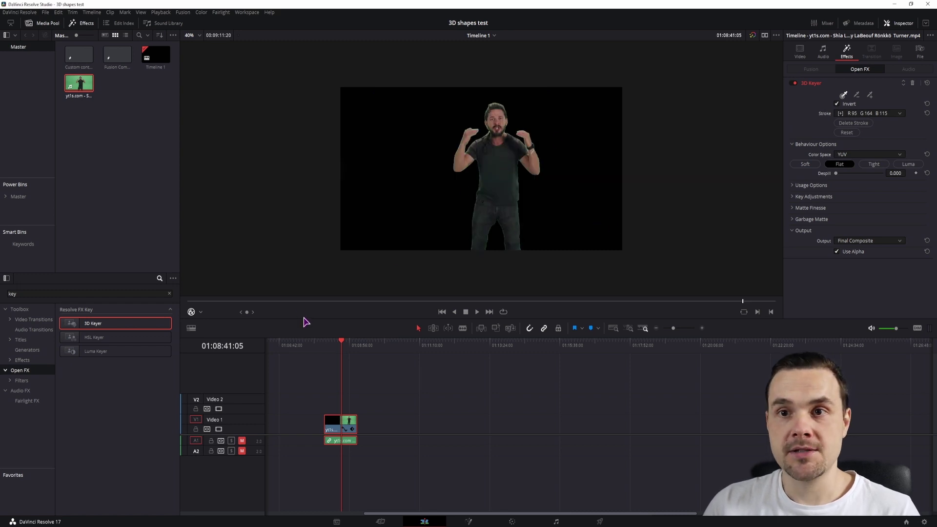
# Search the effects toolbox for "solid" and place a Solid Color generator on Video 1 beneath the keyed clip
pyautogui.click(148, 294)
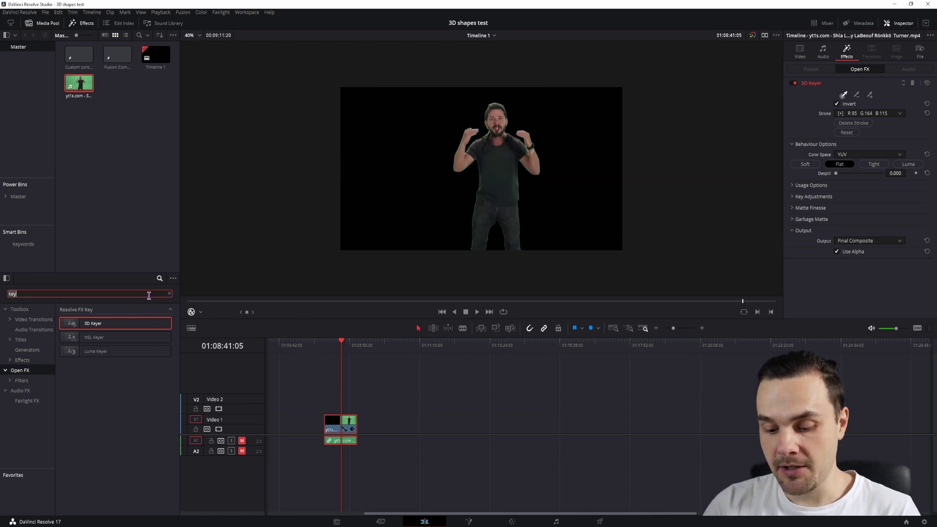
pyautogui.write('solid')
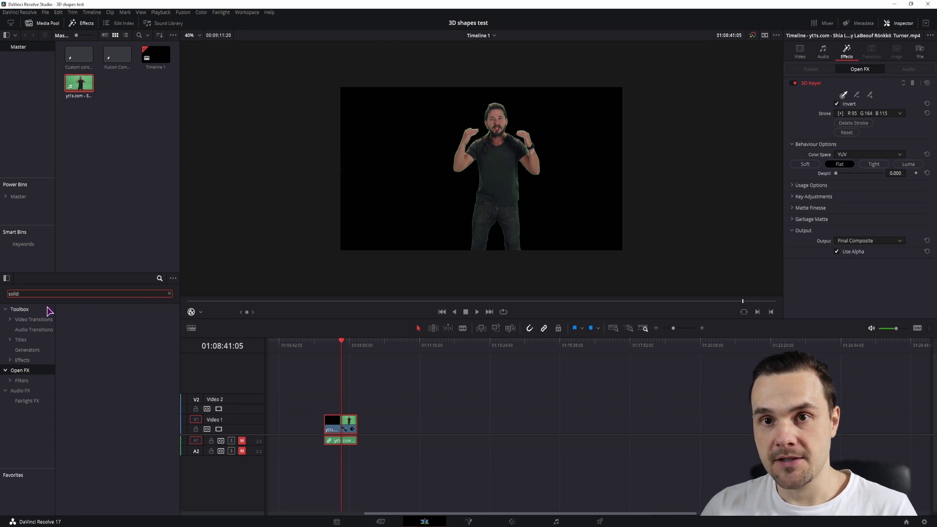
pyautogui.click(46, 309)
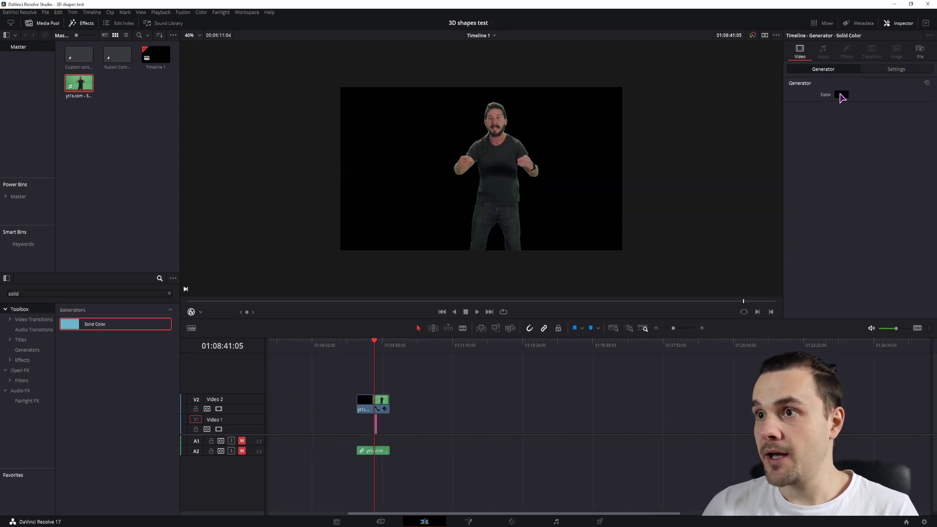
# Set the Solid Color generator to a bright magenta
pyautogui.click(842, 94)
pyautogui.click(466, 202)
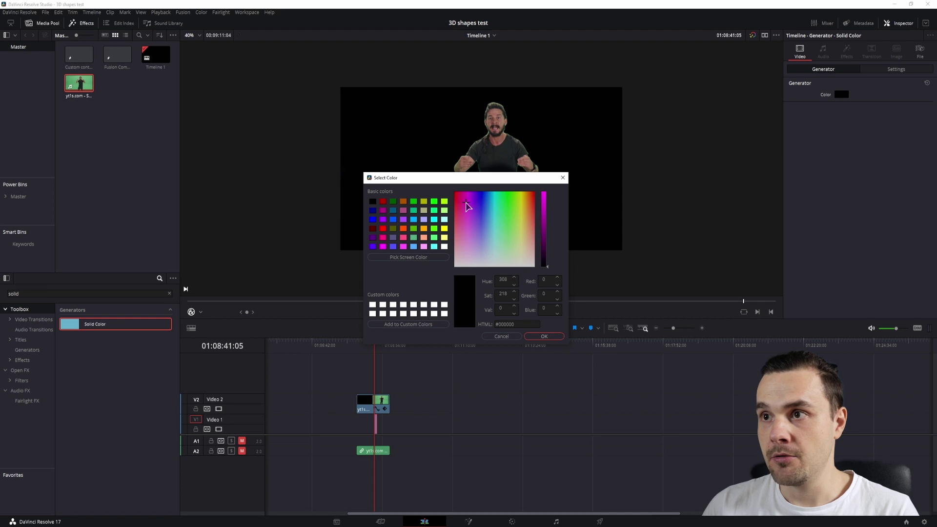
pyautogui.moveTo(545, 234); pyautogui.dragTo(547, 202)
pyautogui.click(544, 336)
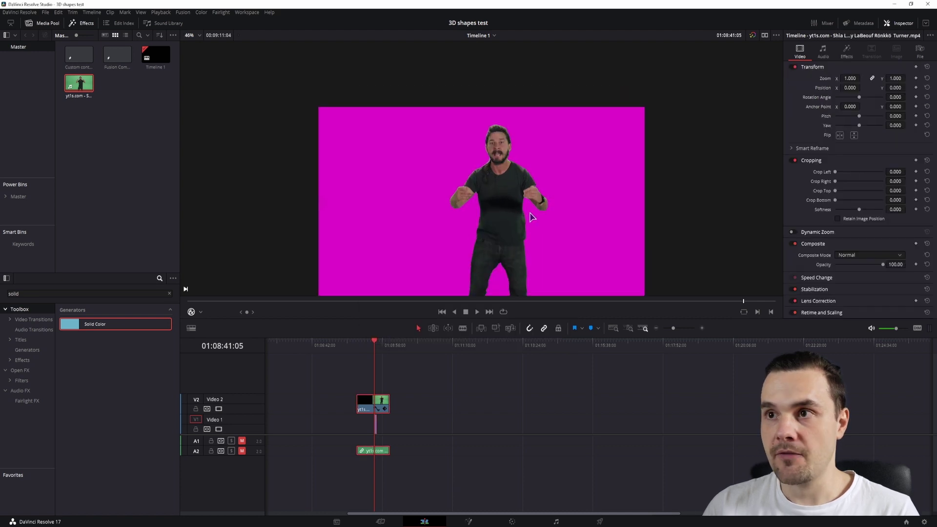
# Raise the 3D Keyer's Despill on the keyed clip to 1.000
pyautogui.scroll(5, 531, 212)
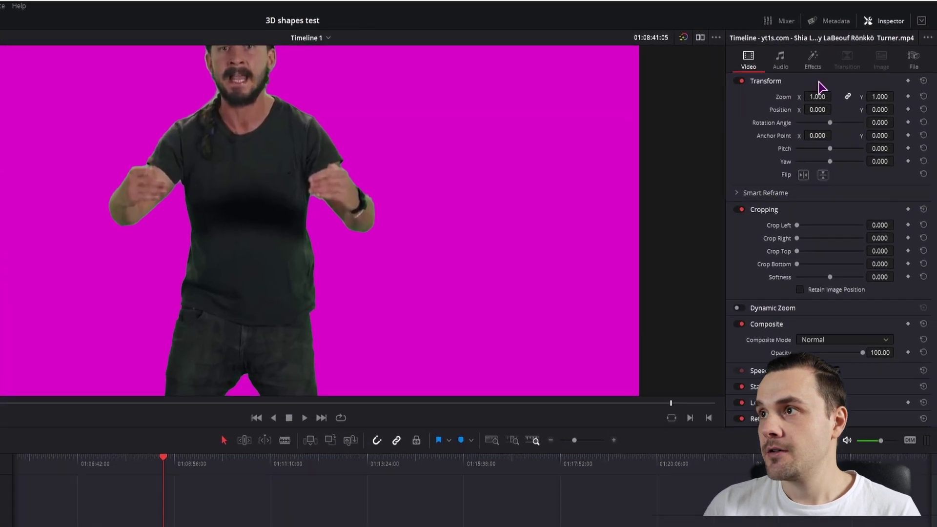
pyautogui.click(847, 51)
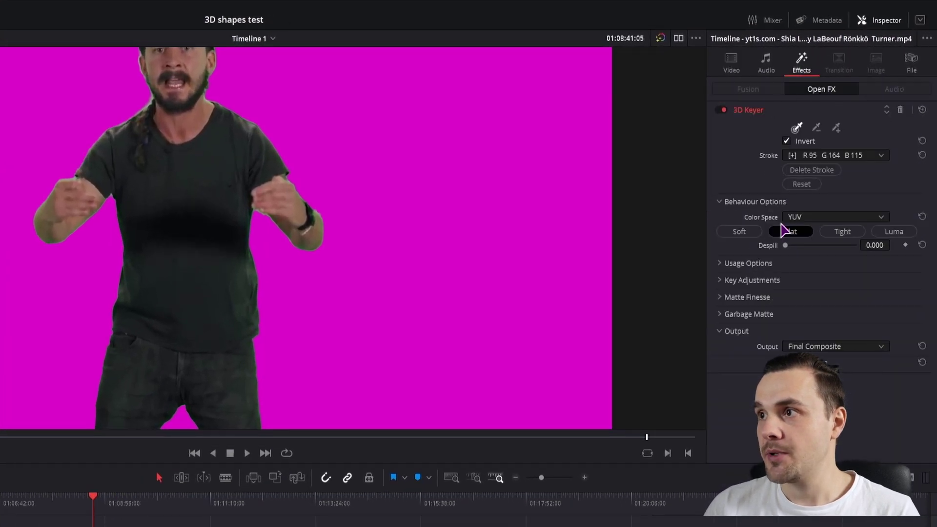
pyautogui.moveTo(787, 245); pyautogui.dragTo(784, 245)
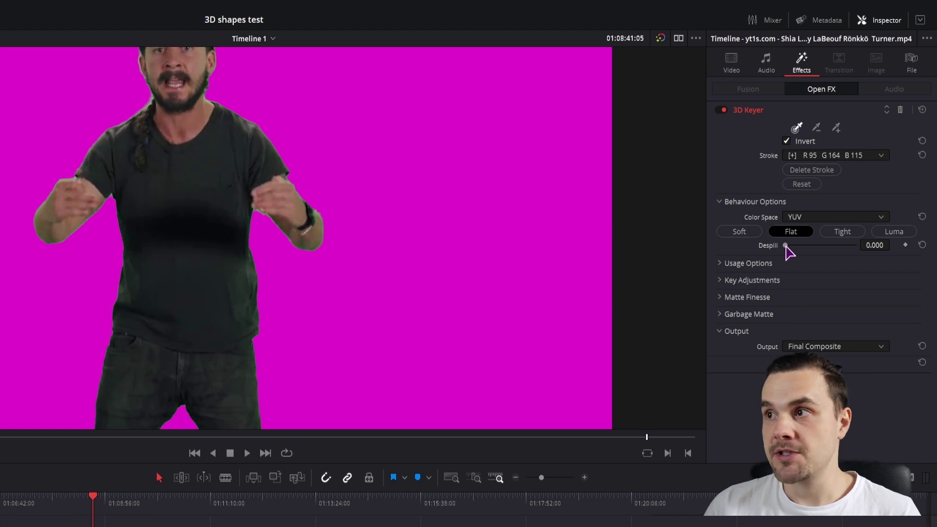
pyautogui.moveTo(785, 245); pyautogui.dragTo(922, 237)
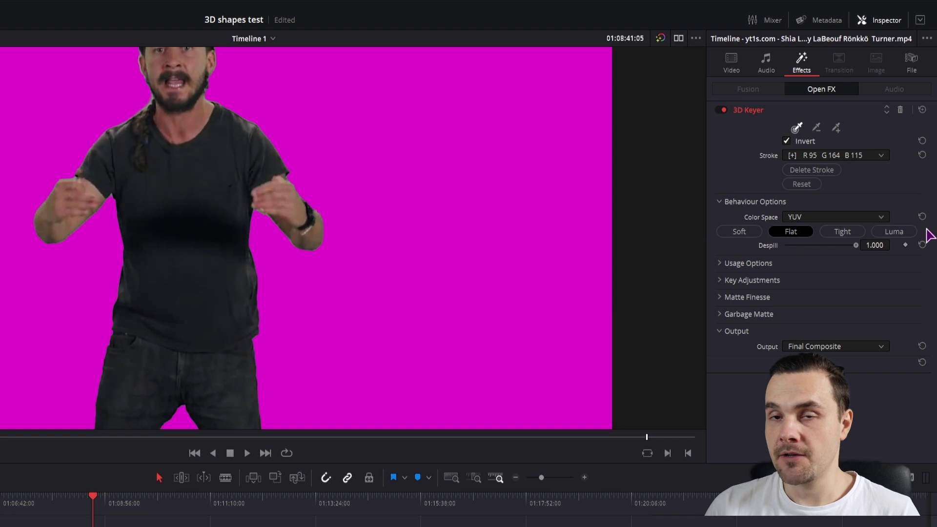
# Change the Solid Color generator's color to blue, #402ae1
pyautogui.click(97, 521)
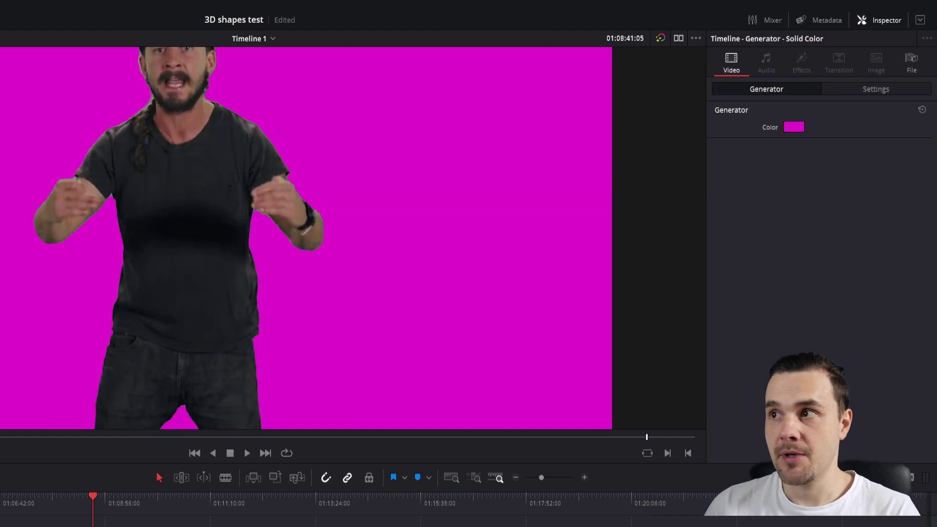
pyautogui.click(794, 128)
pyautogui.moveTo(243, 308); pyautogui.dragTo(249, 295)
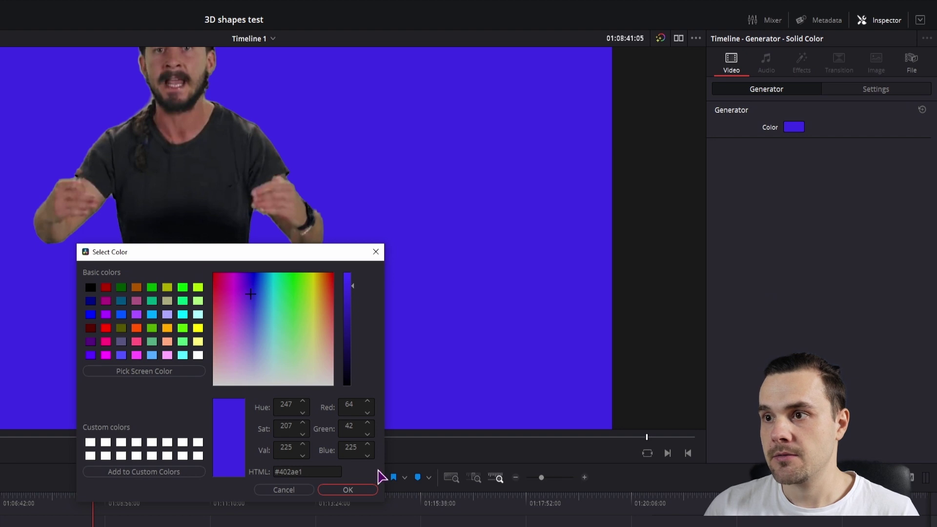
pyautogui.click(359, 490)
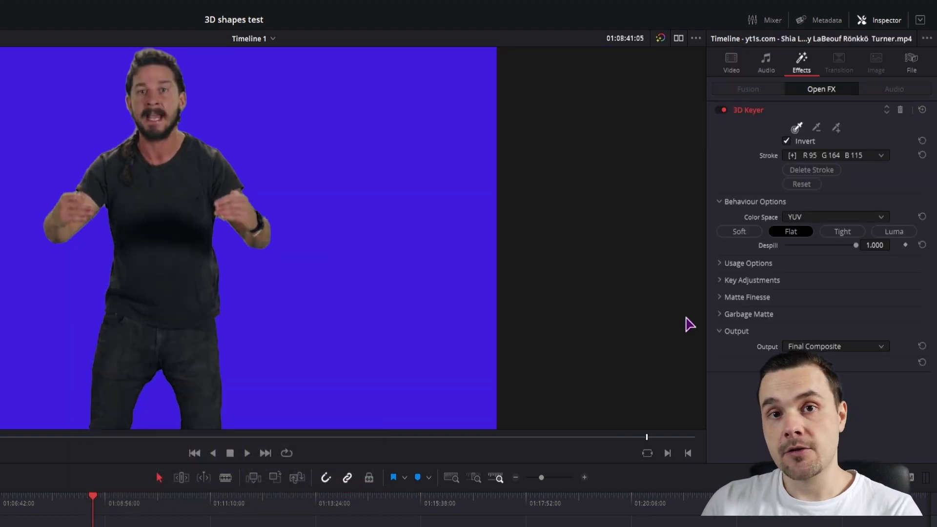
# Set Clean Black to 2.3 in the keyed clip's 3D Keyer Matte Finesse settings, checking the edges around the man's head
pyautogui.click(721, 292)
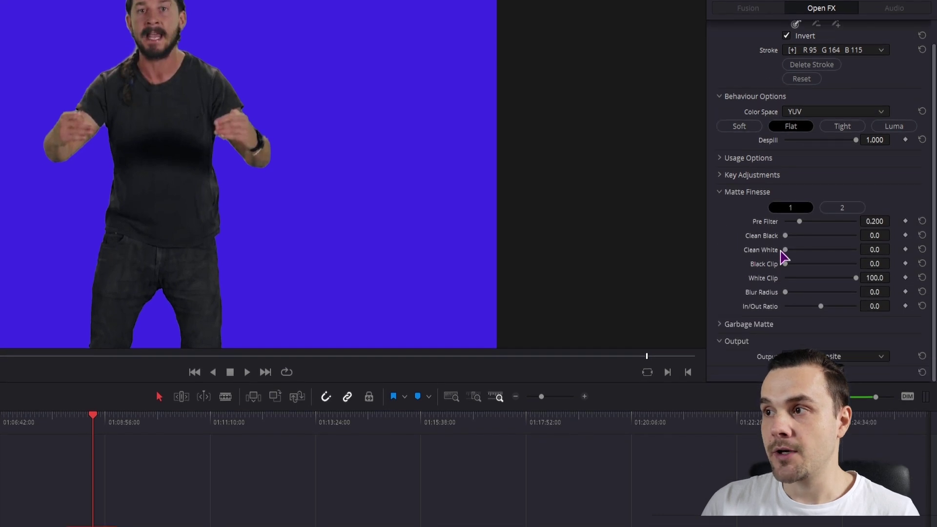
pyautogui.moveTo(787, 250)
pyautogui.mouseDown()
pyautogui.moveTo(886, 255)
pyautogui.moveTo(789, 265)
pyautogui.moveTo(880, 265)
pyautogui.moveTo(774, 263)
pyautogui.moveTo(805, 261)
pyautogui.moveTo(779, 262)
pyautogui.moveTo(790, 240)
pyautogui.moveTo(820, 238)
pyautogui.moveTo(780, 251)
pyautogui.moveTo(797, 241)
pyautogui.mouseUp()
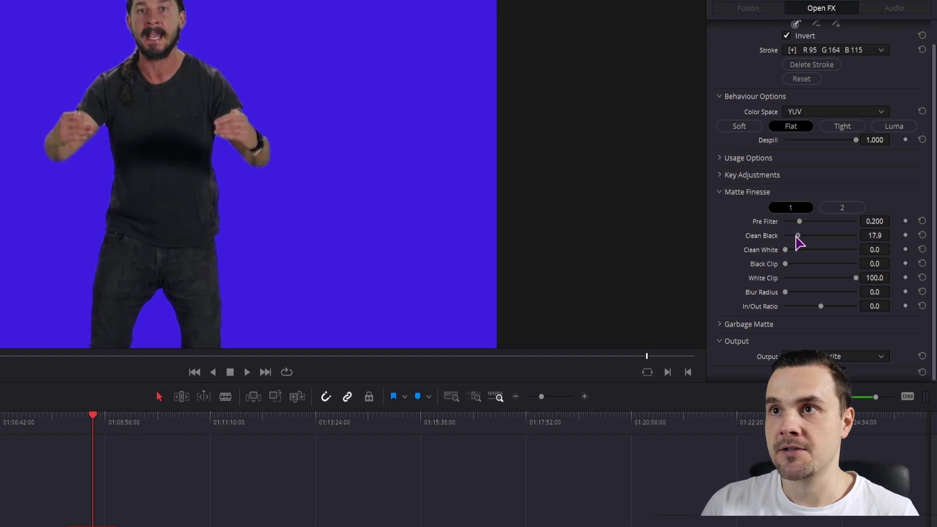
pyautogui.scroll(2, 136, 39)
pyautogui.scroll(2, 174, 33)
pyautogui.moveTo(174, 34); pyautogui.dragTo(200, 211)
pyautogui.scroll(2, 203, 220)
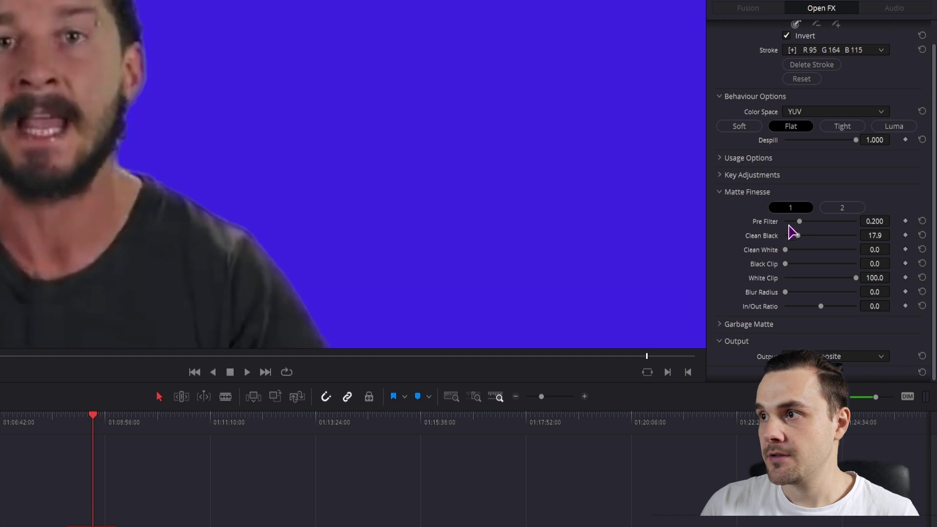
pyautogui.moveTo(797, 236); pyautogui.dragTo(780, 232)
pyautogui.scroll(-3, 587, 210)
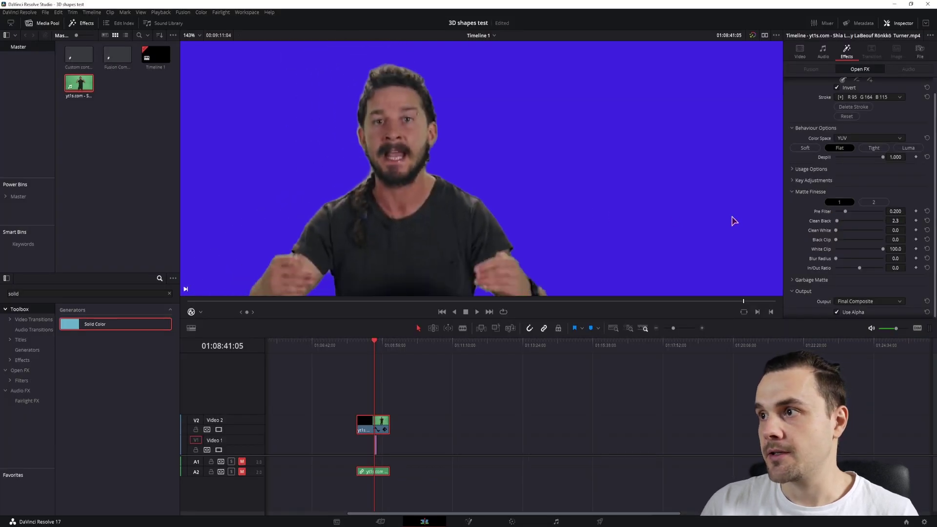
pyautogui.scroll(-1, 547, 215)
pyautogui.scroll(-2, 546, 216)
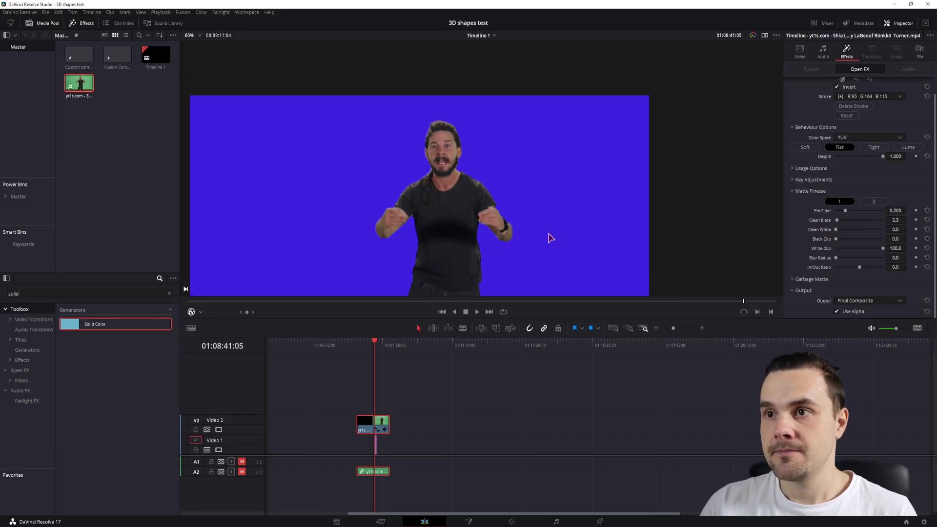
pyautogui.moveTo(539, 243); pyautogui.dragTo(525, 183)
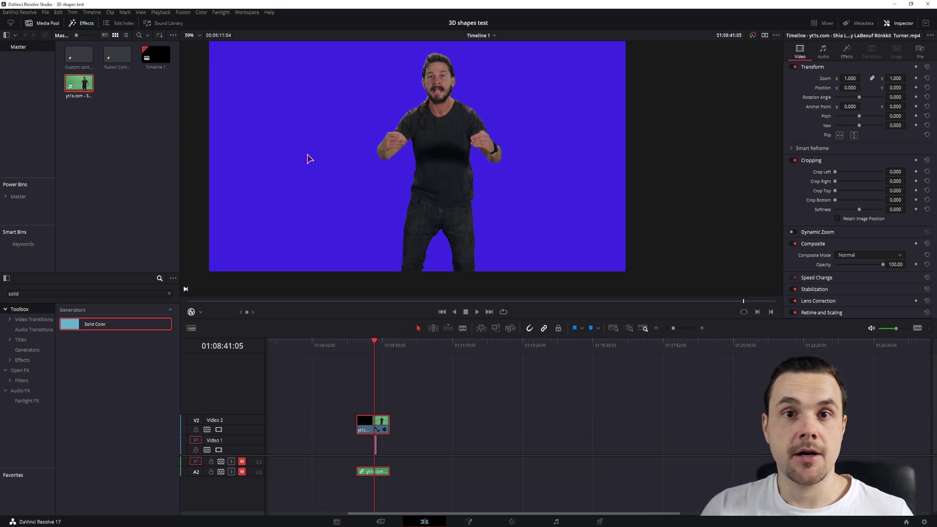
# Add another copy of the green-screen clip after the keyed clip on Video 2 and crop it 495 left and 365 right
pyautogui.moveTo(78, 80); pyautogui.dragTo(442, 426)
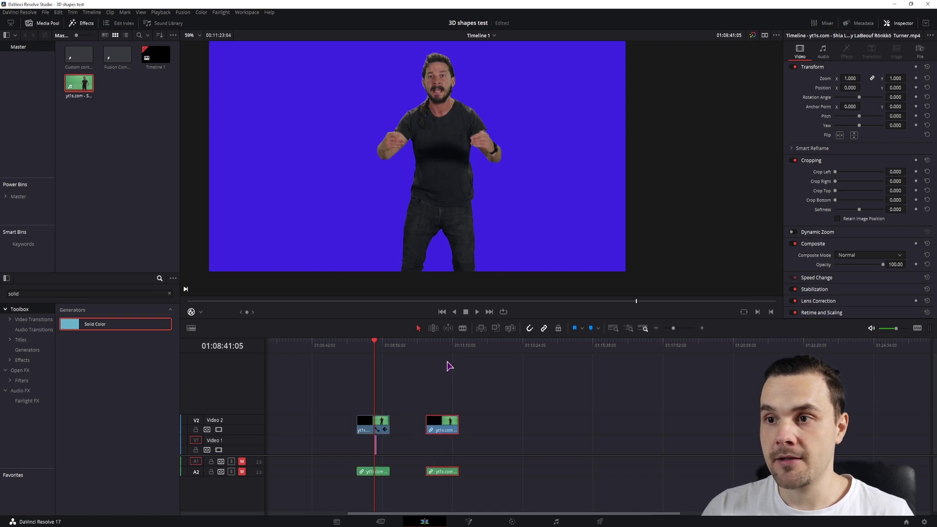
pyautogui.click(443, 344)
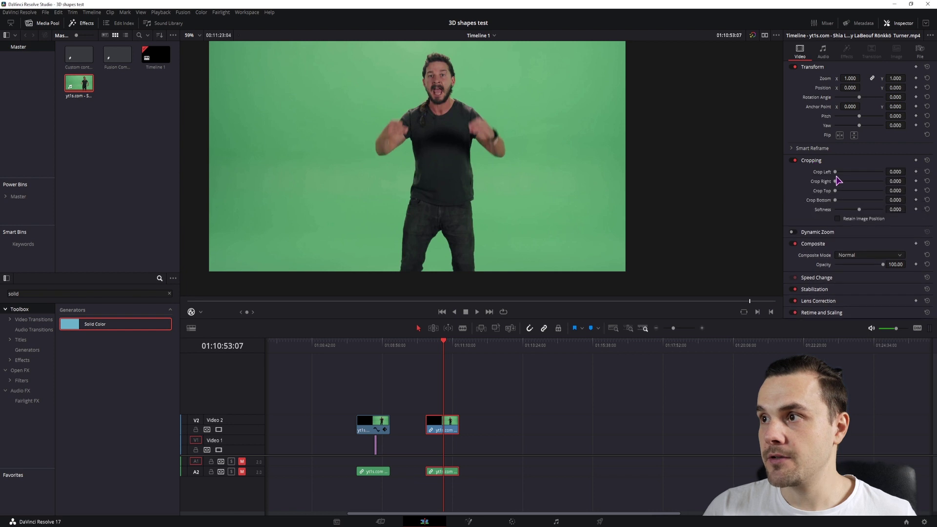
pyautogui.moveTo(899, 172); pyautogui.dragTo(898, 179)
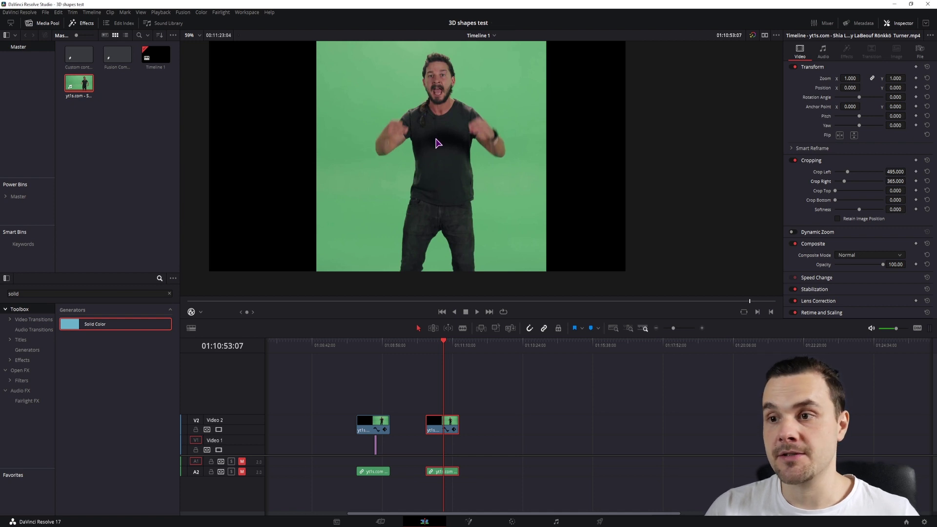
pyautogui.click(437, 341)
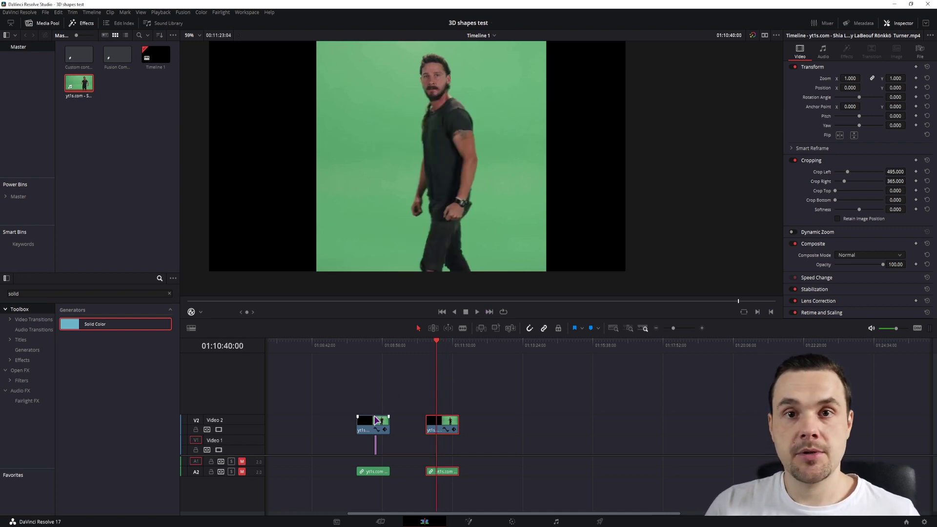
# Set Crop Left to 479.002 on the keyed clip above the blue background
pyautogui.click(374, 345)
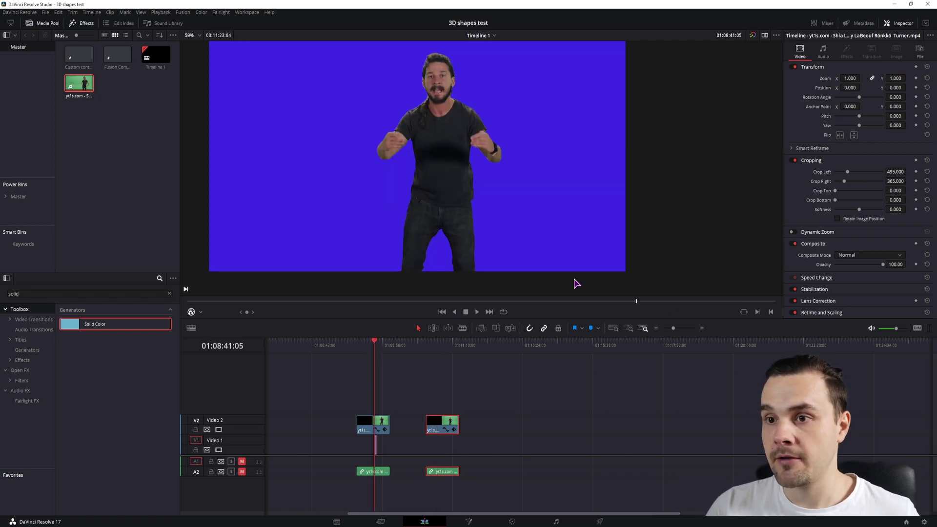
pyautogui.click(362, 424)
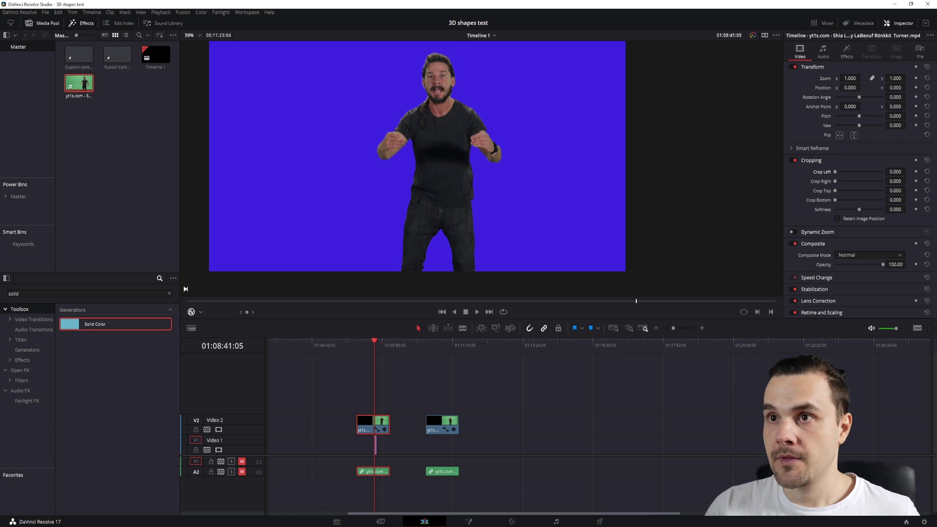
pyautogui.moveTo(907, 171); pyautogui.dragTo(907, 172)
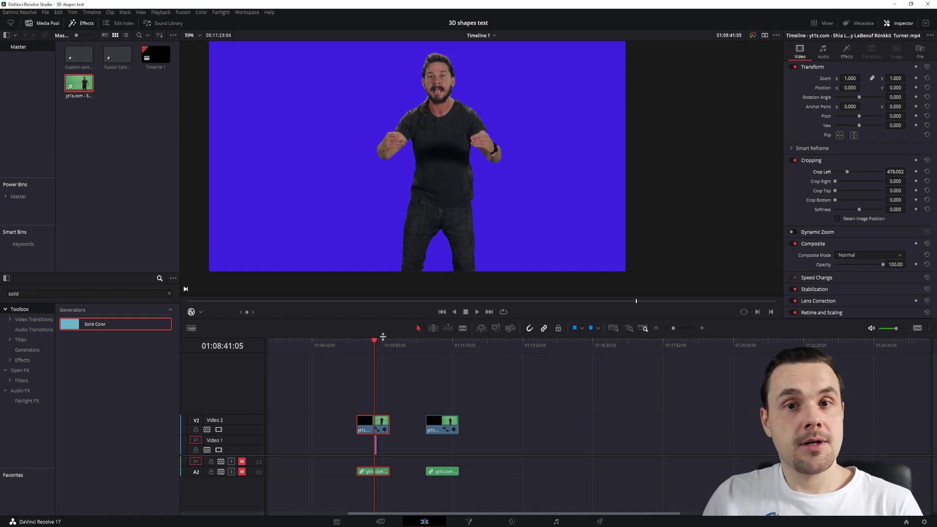
# Compare the cropped green-screen copy on the timeline with the keyed clip over the blue background
pyautogui.click(442, 347)
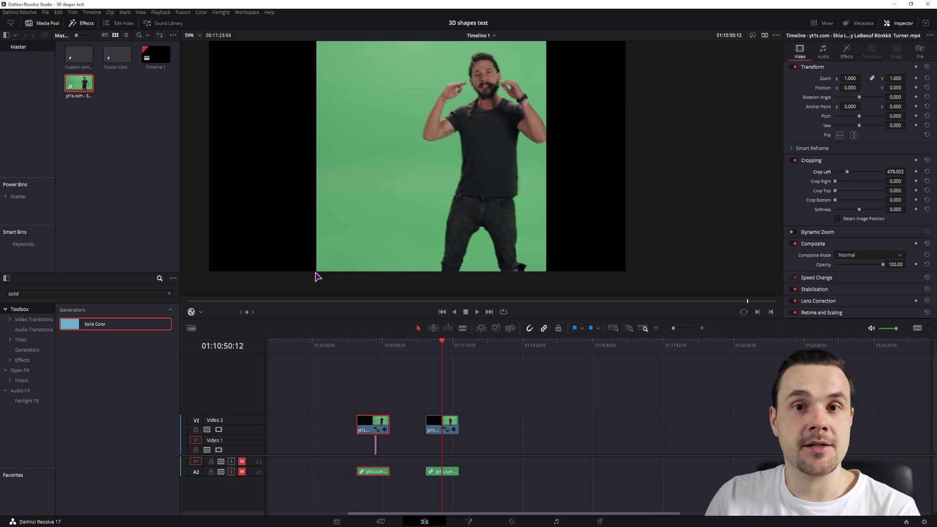
pyautogui.click(379, 346)
pyautogui.click(375, 345)
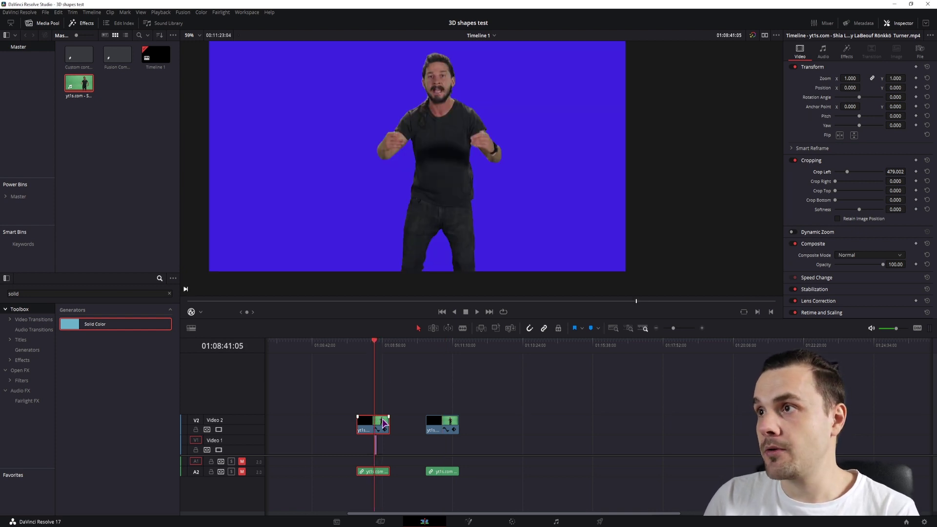
# Set the Garbage Matte's shape to Rectangle in the keyed clip's 3D Keyer settings
pyautogui.click(847, 49)
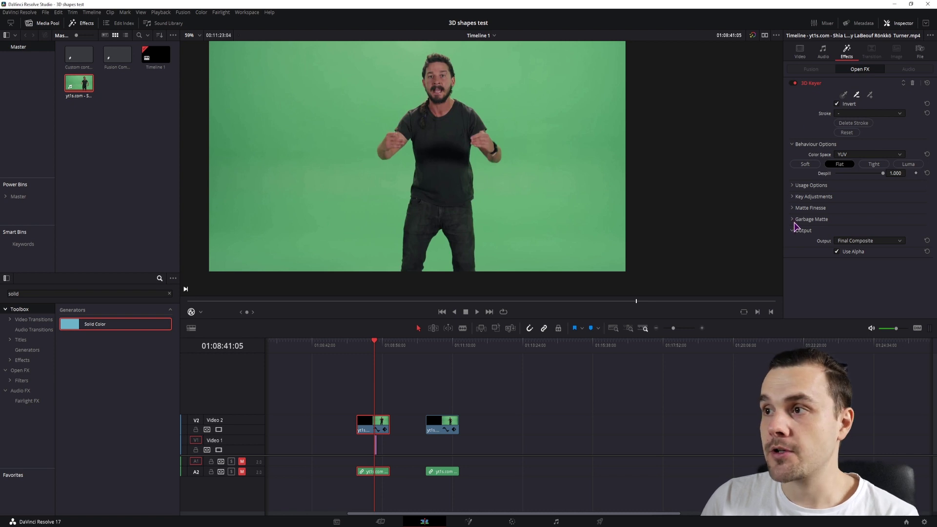
pyautogui.click(791, 220)
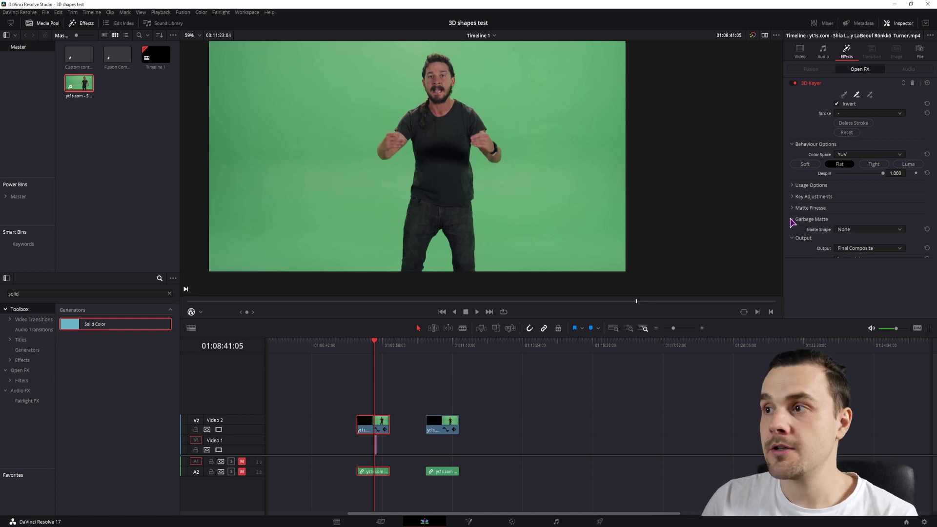
pyautogui.click(862, 230)
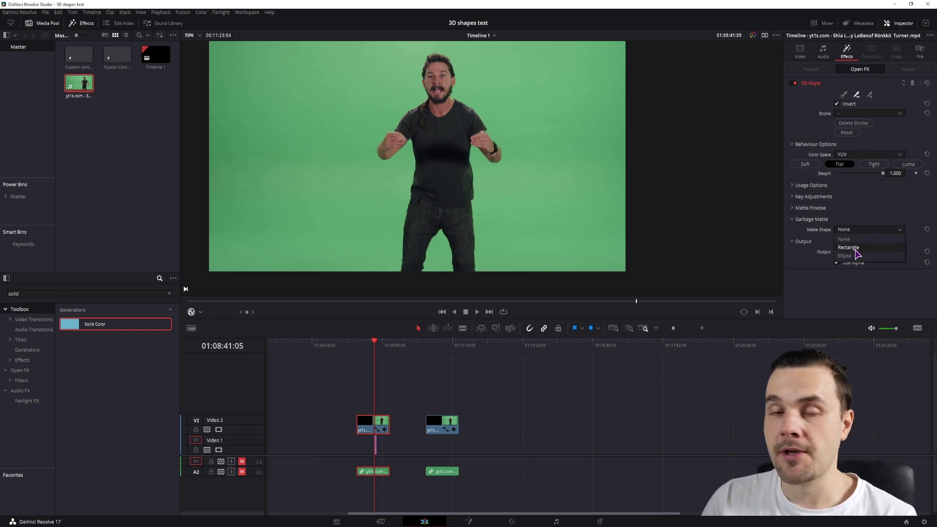
pyautogui.click(849, 248)
# Rotate the rectangular garbage matte to about -48.6 degrees and enlarge it around the man, about 0.642 wide and 0.967 high
pyautogui.moveTo(574, 127)
pyautogui.mouseDown()
pyautogui.moveTo(549, 130)
pyautogui.moveTo(585, 136)
pyautogui.mouseUp()
pyautogui.moveTo(549, 76); pyautogui.dragTo(558, 73)
pyautogui.moveTo(596, 244); pyautogui.dragTo(529, 234)
pyautogui.moveTo(442, 118); pyautogui.dragTo(446, 201)
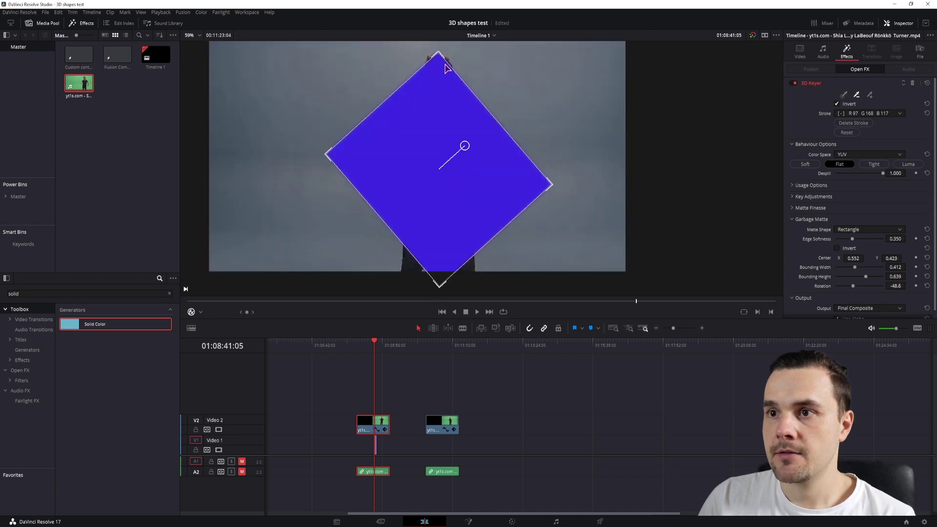
pyautogui.moveTo(439, 300); pyautogui.dragTo(442, 350)
pyautogui.moveTo(459, 235); pyautogui.dragTo(458, 209)
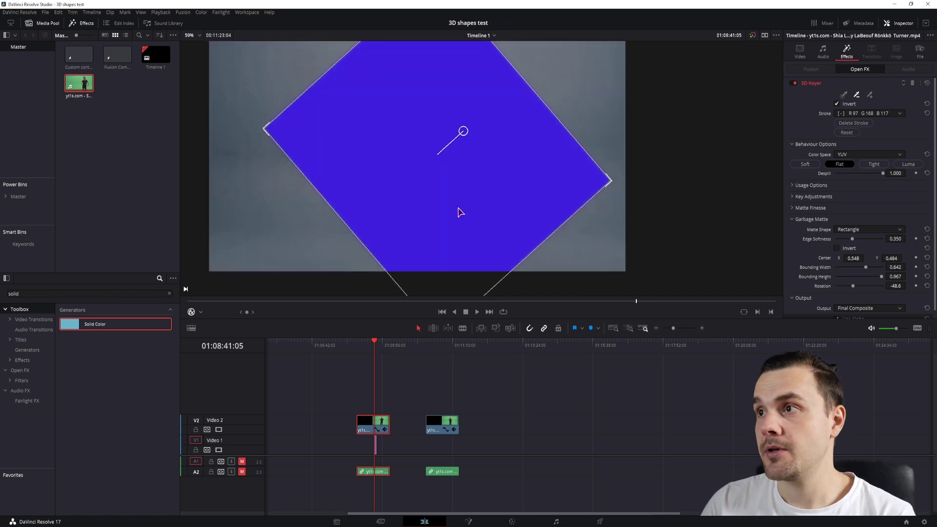
# Sample the green background with an additive keyer stroke and invert the rectangular garbage matte
pyautogui.click(842, 94)
pyautogui.moveTo(563, 62)
pyautogui.mouseDown()
pyautogui.moveTo(618, 143)
pyautogui.moveTo(612, 229)
pyautogui.moveTo(582, 257)
pyautogui.moveTo(375, 273)
pyautogui.moveTo(277, 254)
pyautogui.moveTo(226, 162)
pyautogui.moveTo(218, 92)
pyautogui.mouseUp()
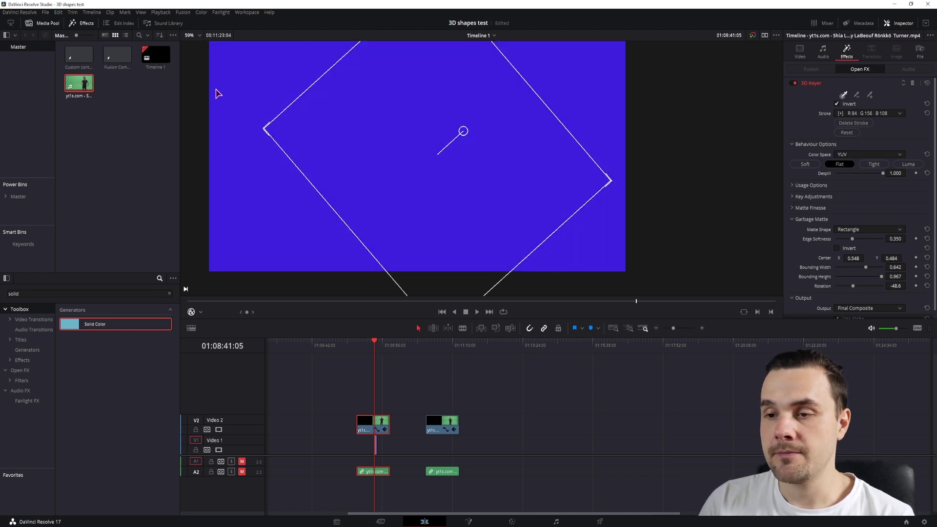
pyautogui.click(837, 249)
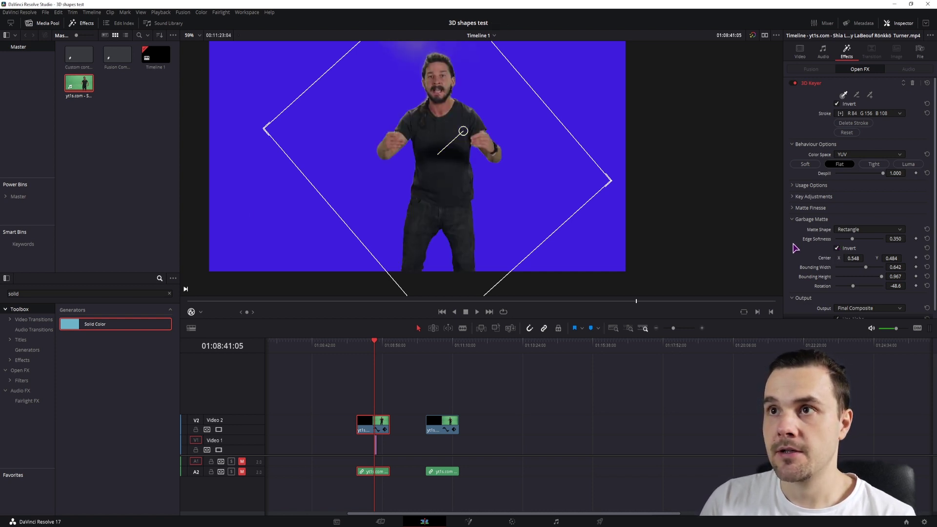
# Crop the keyed clip 600.9 on the left and 527.6 on the right, checking the result at other frames
pyautogui.moveTo(540, 126); pyautogui.dragTo(532, 142)
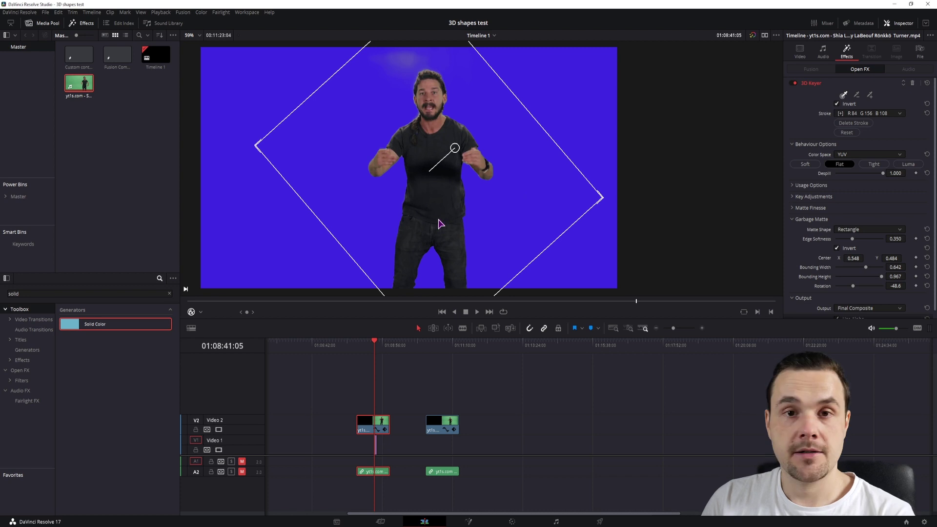
pyautogui.click(797, 53)
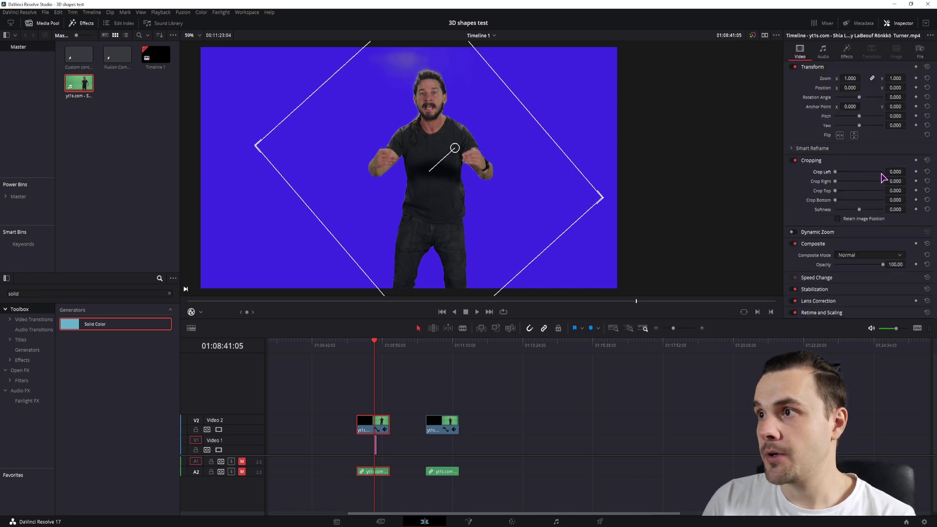
pyautogui.moveTo(835, 172)
pyautogui.mouseDown()
pyautogui.moveTo(866, 175)
pyautogui.moveTo(837, 181)
pyautogui.moveTo(857, 182)
pyautogui.moveTo(848, 182)
pyautogui.mouseUp()
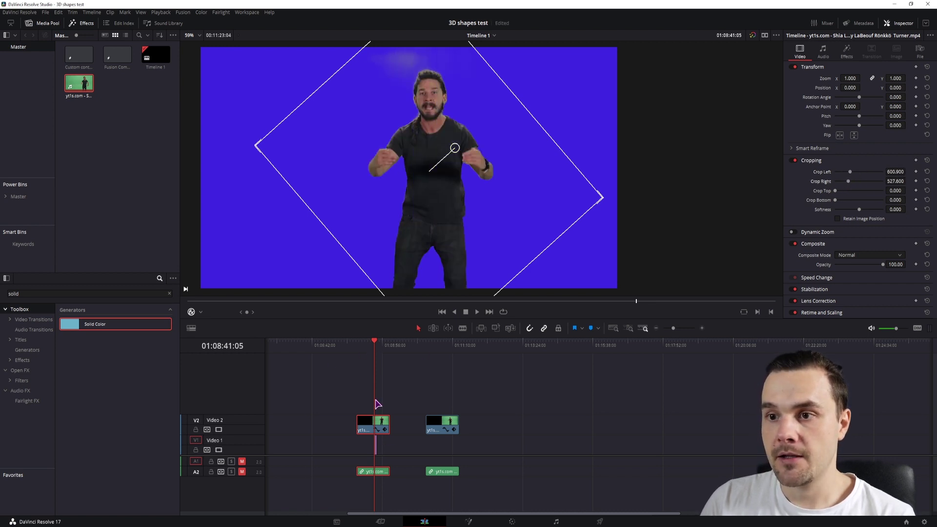
pyautogui.moveTo(369, 349); pyautogui.dragTo(377, 344)
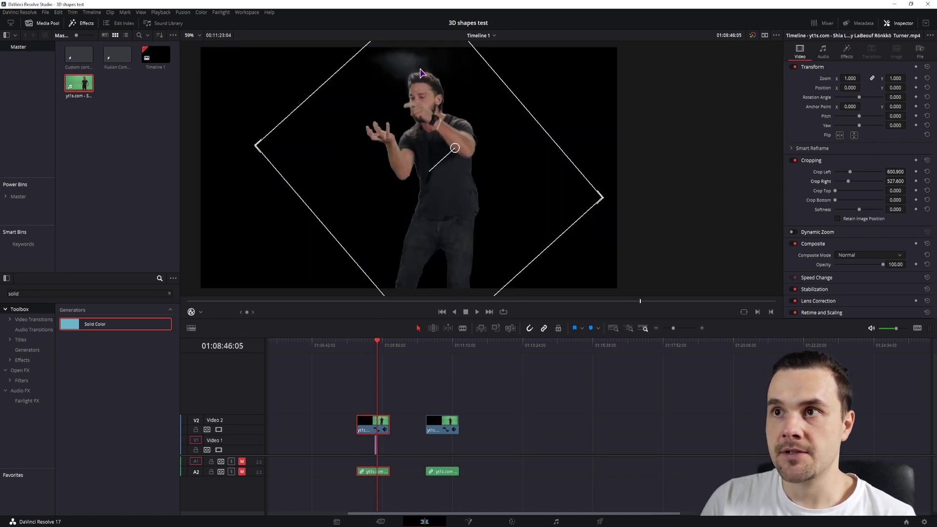
pyautogui.click(360, 348)
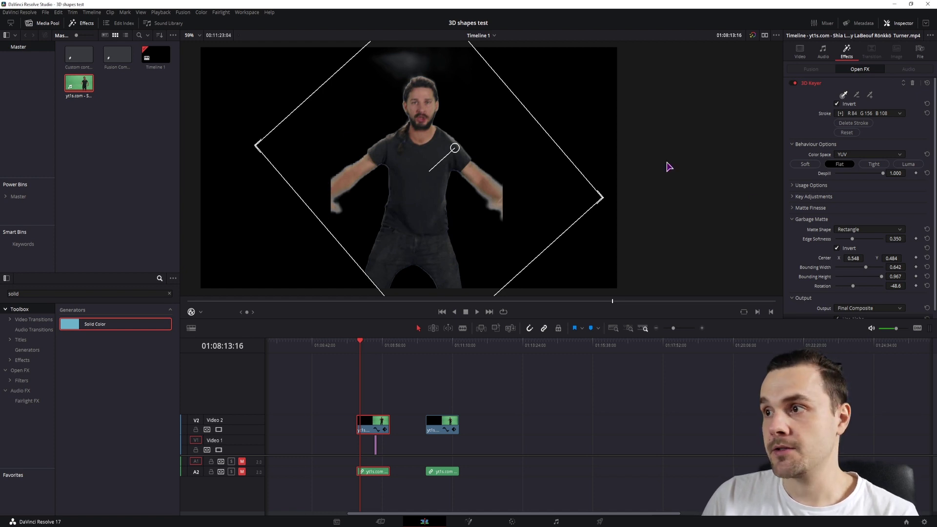
# Set the garbage matte shape to None and delete the keyer's existing stroke
pyautogui.click(858, 231)
pyautogui.click(852, 240)
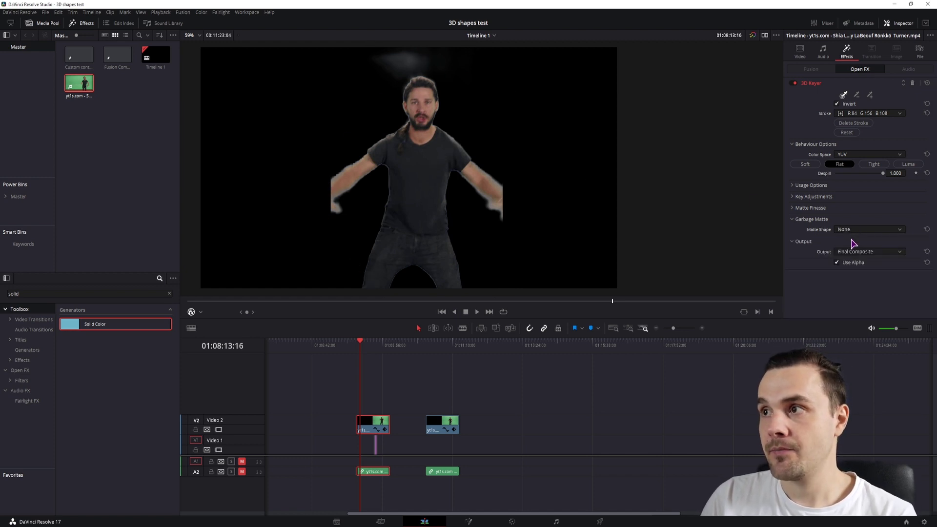
pyautogui.click(853, 123)
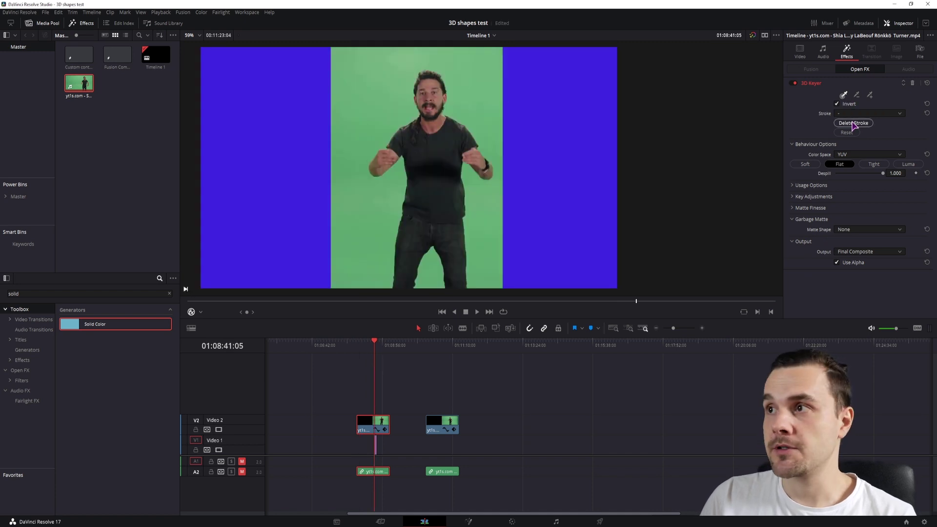
# Try a keyer stroke starting in the cropped-out area, delete it, and resample only the green inside the cropped frame
pyautogui.moveTo(271, 145)
pyautogui.mouseDown()
pyautogui.moveTo(367, 65)
pyautogui.moveTo(470, 65)
pyautogui.mouseUp()
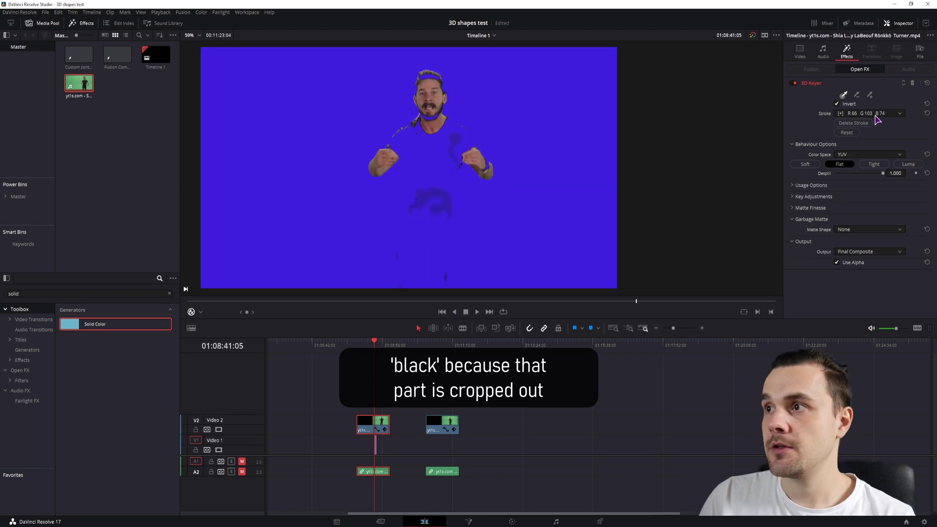
pyautogui.click(853, 123)
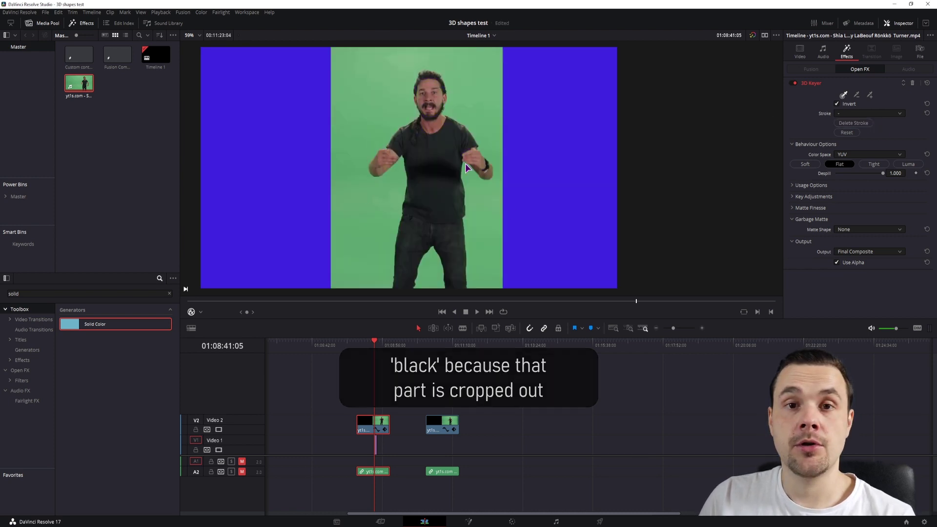
pyautogui.moveTo(362, 252)
pyautogui.mouseDown()
pyautogui.moveTo(348, 130)
pyautogui.moveTo(362, 83)
pyautogui.moveTo(388, 60)
pyautogui.moveTo(427, 57)
pyautogui.moveTo(464, 77)
pyautogui.mouseUp()
# Set the garbage matte shape back to Rectangle and play the keyed clip from its start
pyautogui.click(852, 231)
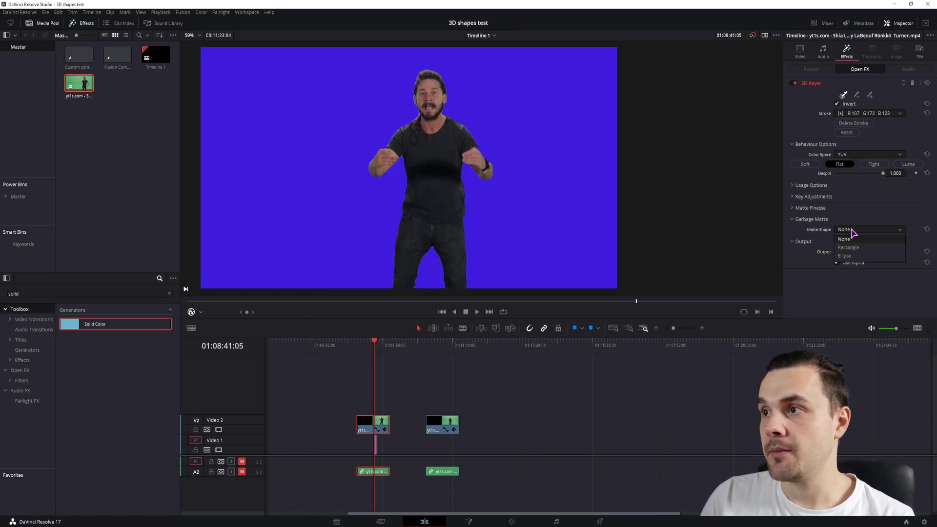
pyautogui.click(849, 247)
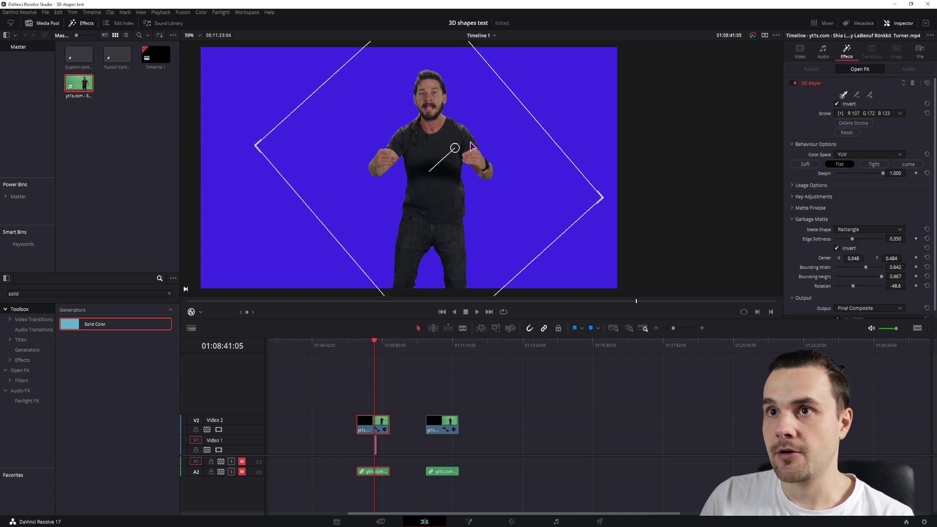
pyautogui.click(361, 350)
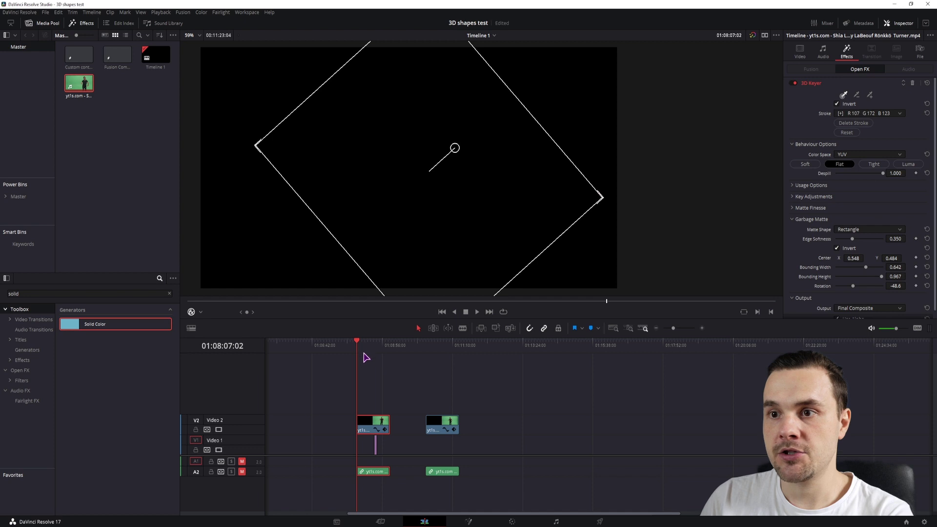
pyautogui.press('space')
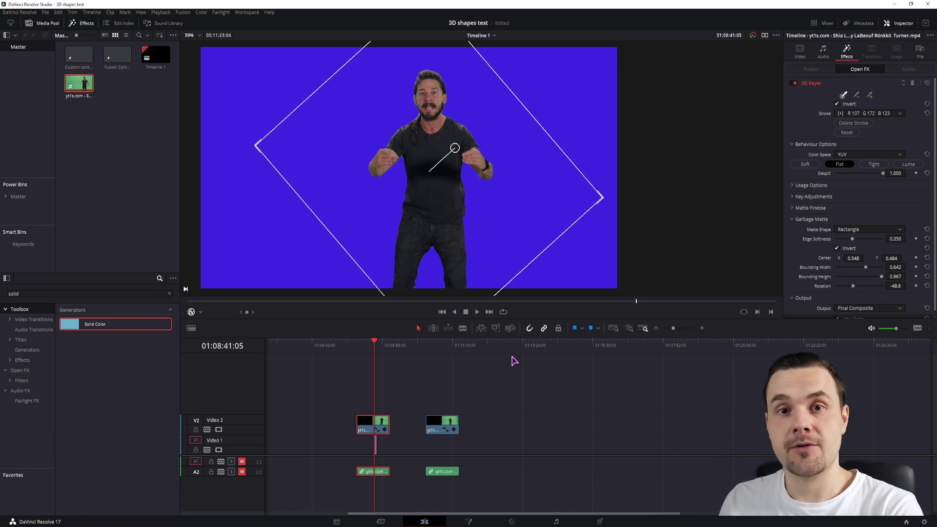
# Add a third copy of the green-screen clip to Video 2 and bring it up on the Color page
pyautogui.click(444, 354)
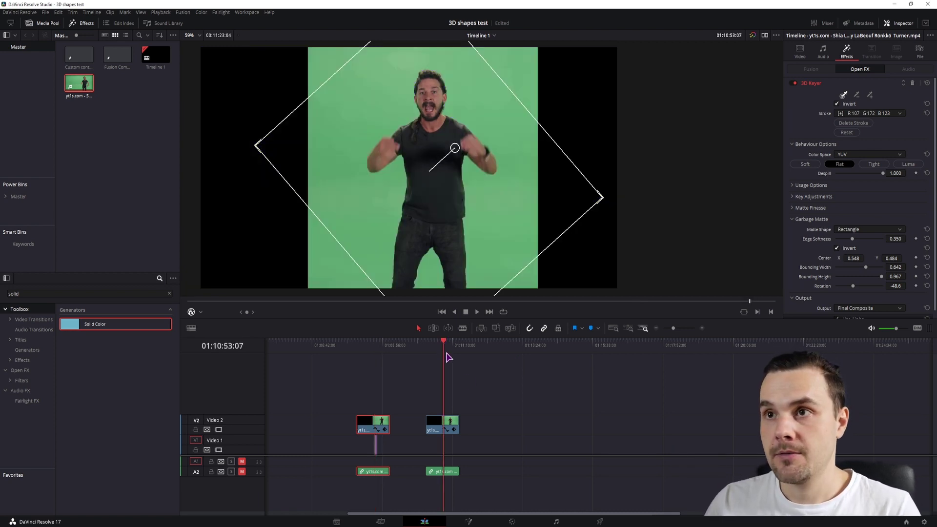
pyautogui.moveTo(80, 92); pyautogui.dragTo(518, 422)
pyautogui.click(511, 354)
pyautogui.click(517, 523)
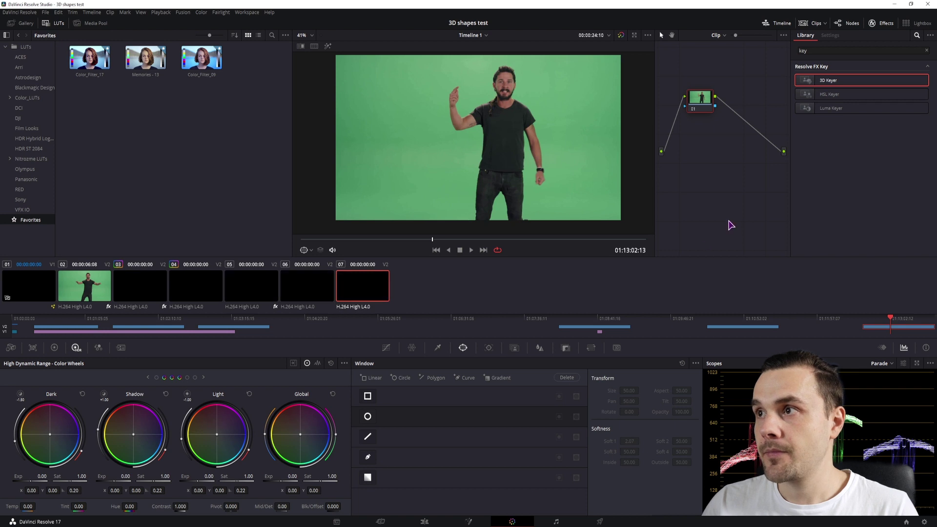
# Apply the 3D Keyer to the new clip's node 01 and sample the green background beside the man's legs
pyautogui.click(882, 25)
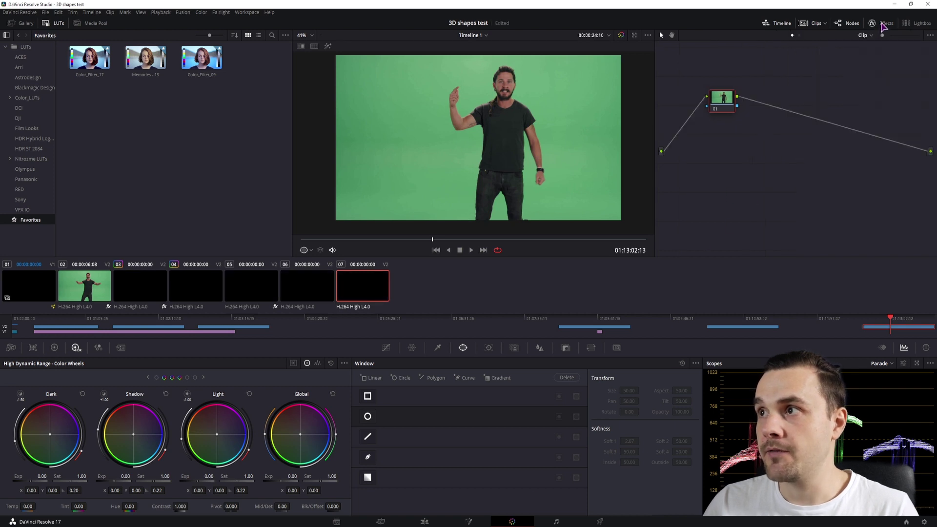
pyautogui.click(882, 25)
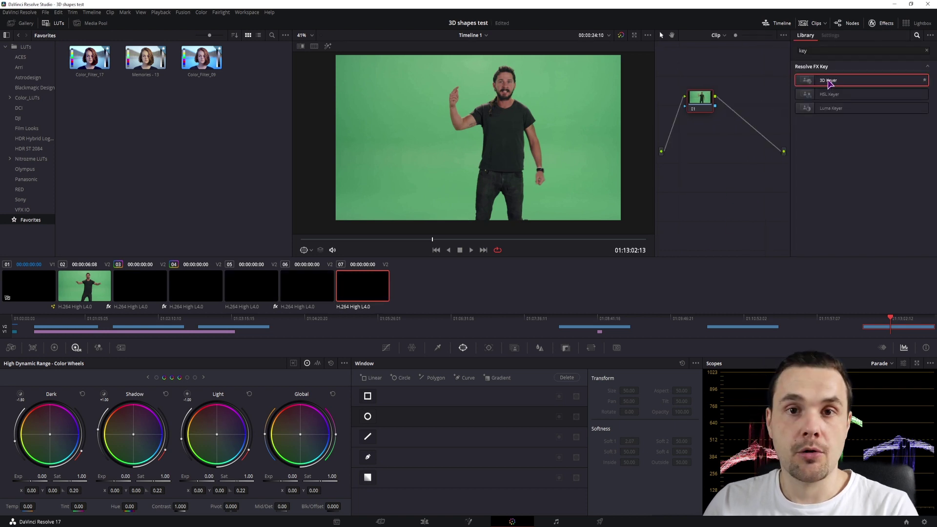
pyautogui.moveTo(837, 84); pyautogui.dragTo(707, 99)
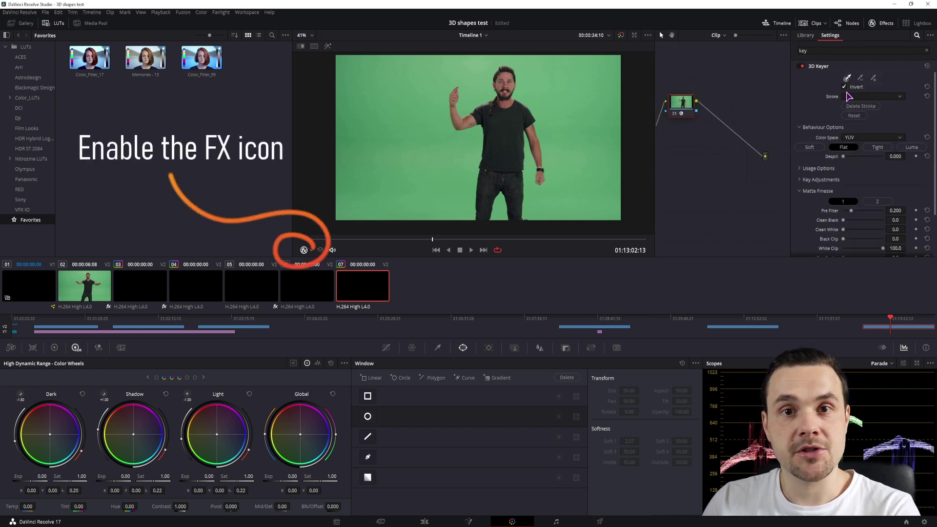
pyautogui.moveTo(577, 190)
pyautogui.mouseDown()
pyautogui.moveTo(577, 123)
pyautogui.moveTo(548, 73)
pyautogui.moveTo(483, 60)
pyautogui.moveTo(363, 76)
pyautogui.moveTo(351, 186)
pyautogui.moveTo(369, 109)
pyautogui.moveTo(443, 63)
pyautogui.moveTo(494, 57)
pyautogui.moveTo(545, 66)
pyautogui.moveTo(581, 102)
pyautogui.moveTo(607, 195)
pyautogui.mouseUp()
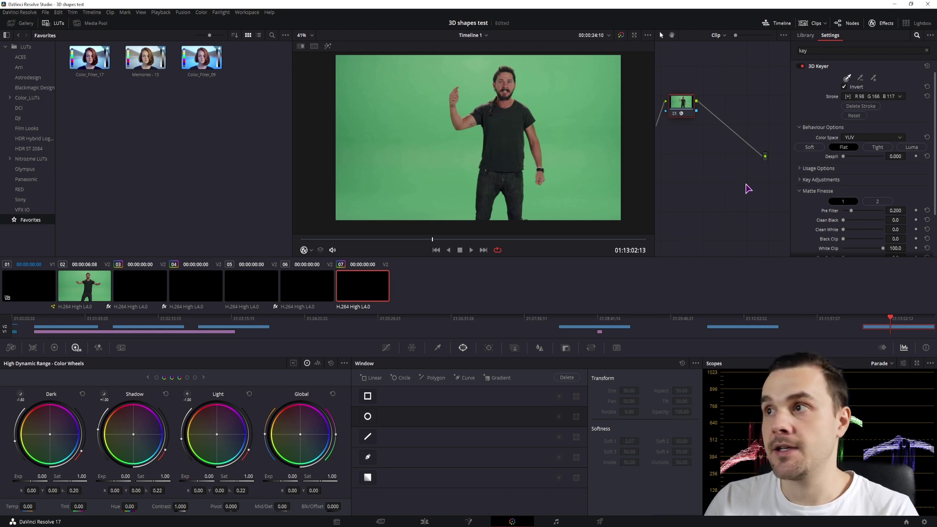
# Add an alpha output to the node graph and connect node 01's alpha output to it
pyautogui.click(887, 23)
pyautogui.rightClick(775, 150)
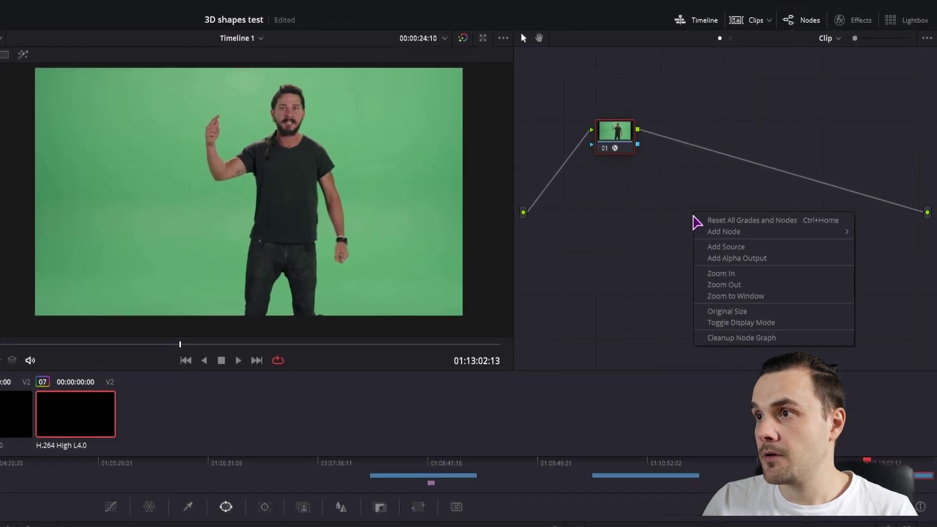
pyautogui.click(731, 260)
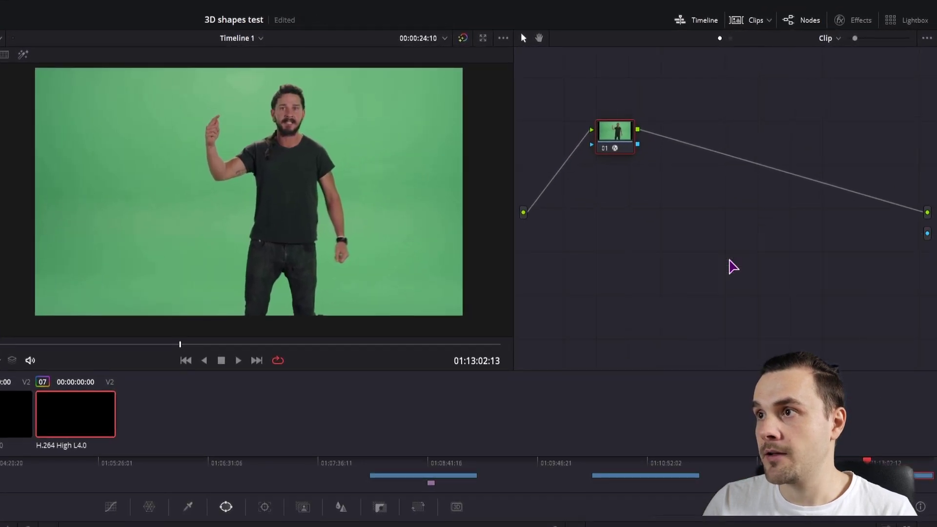
pyautogui.moveTo(638, 145); pyautogui.dragTo(935, 245)
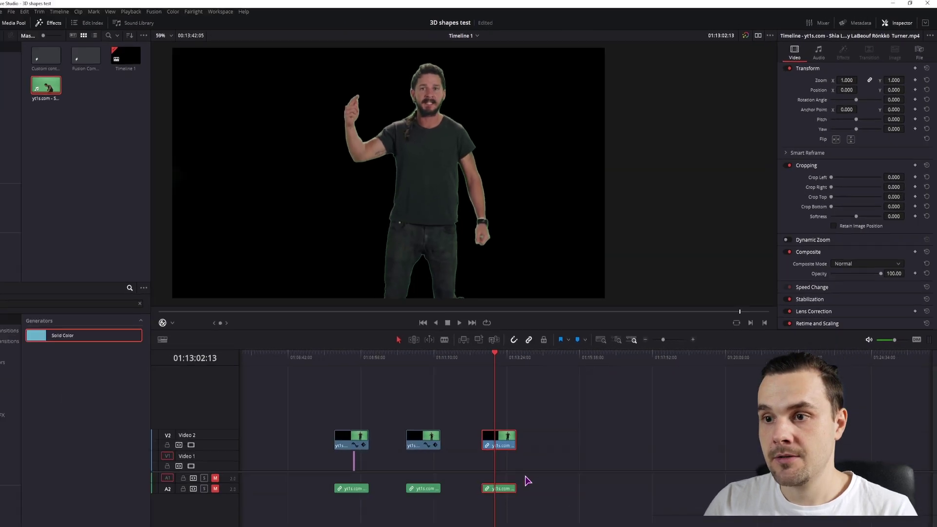
# Move the blue Solid Color generator on Video 1 beneath the newly keyed third clip
pyautogui.click(354, 465)
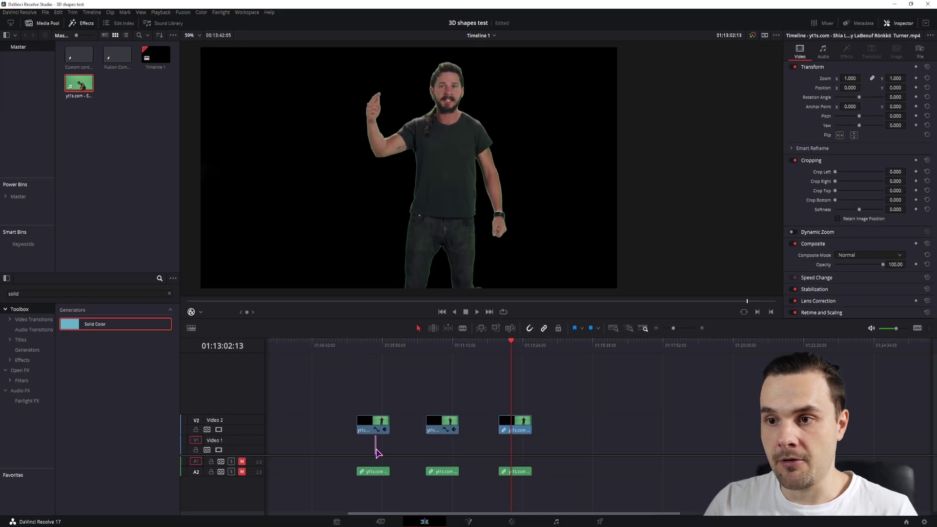
pyautogui.moveTo(377, 453); pyautogui.dragTo(513, 447)
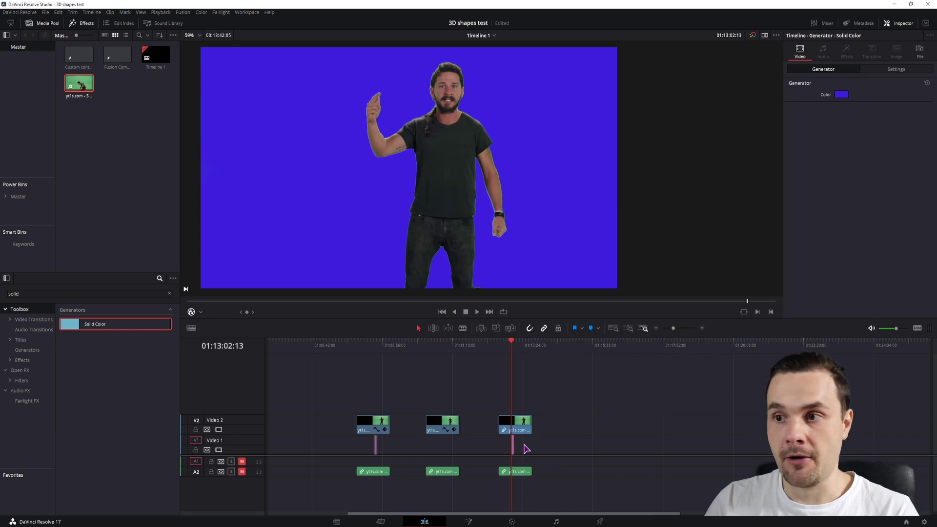
# On the Color page, draw a closed four-point Curve window on node 01, loosely enclosing the man from above his head to below the frame
pyautogui.click(512, 522)
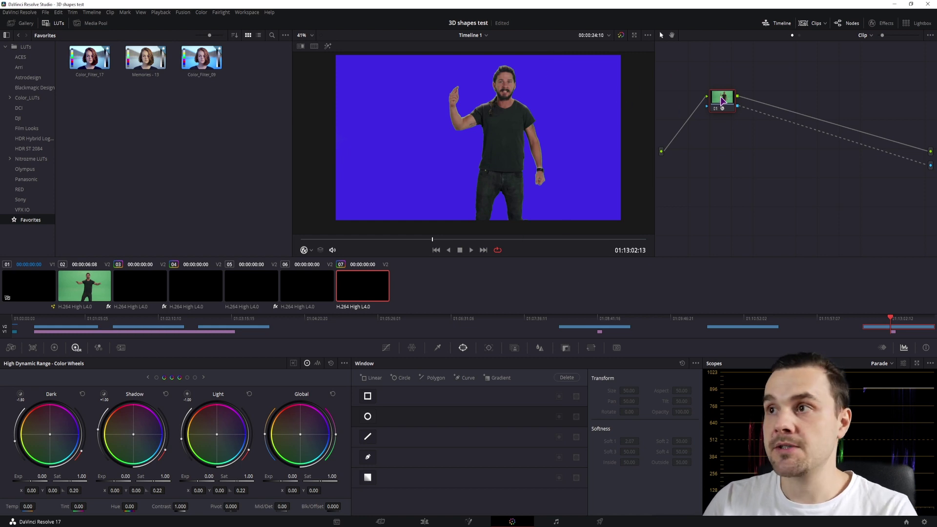
pyautogui.moveTo(726, 103); pyautogui.dragTo(719, 102)
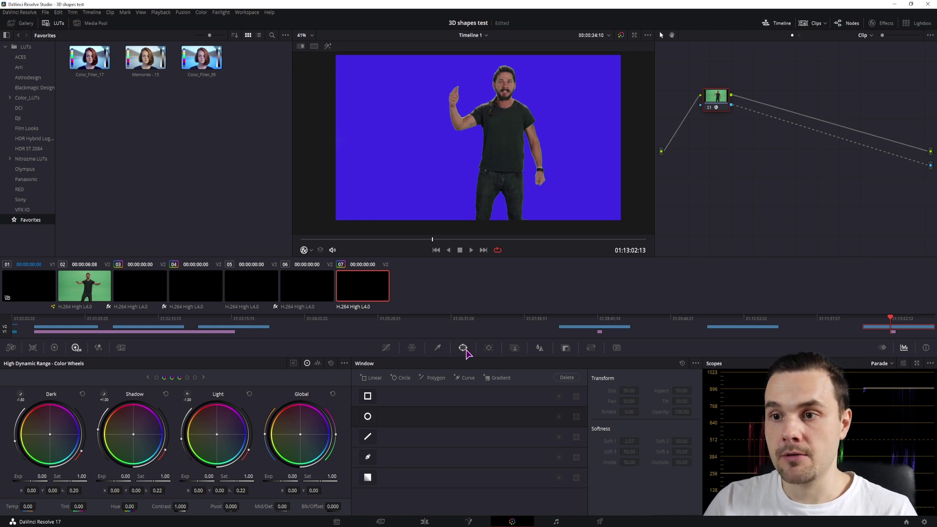
pyautogui.click(368, 457)
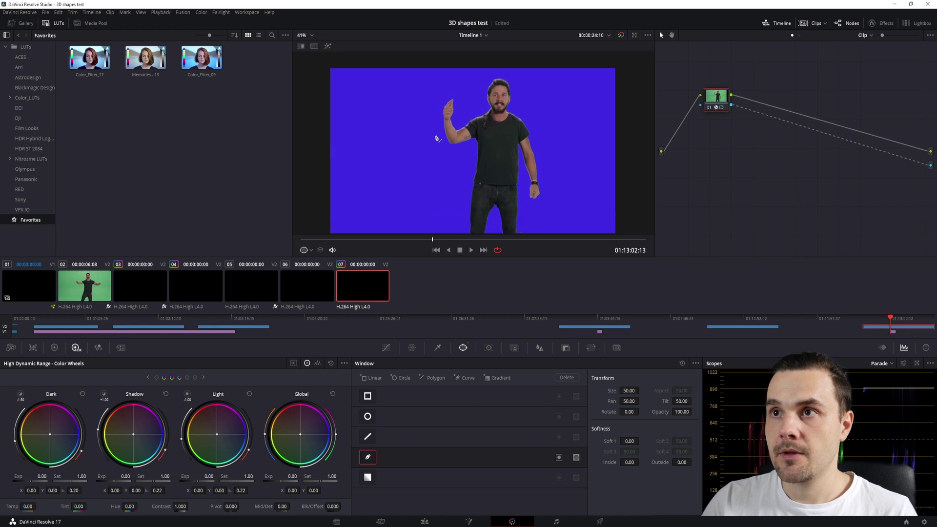
pyautogui.click(446, 63)
pyautogui.click(525, 66)
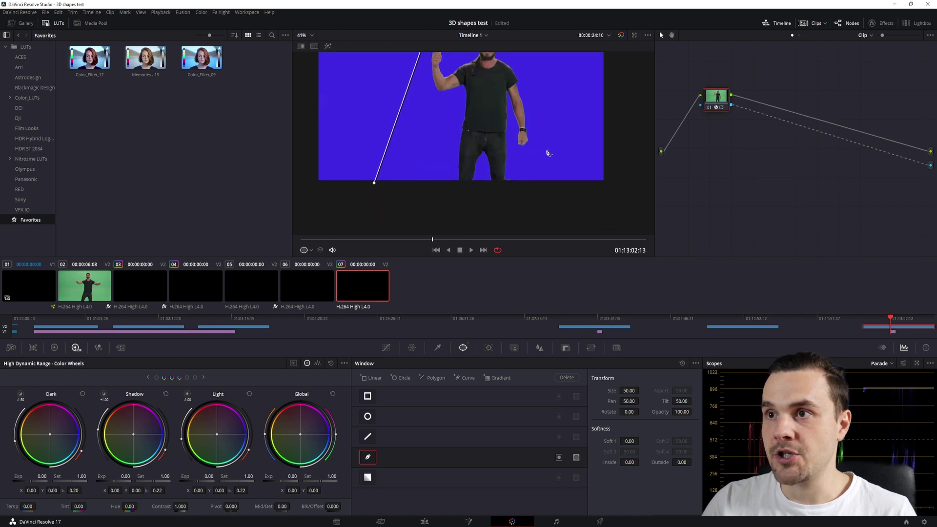
pyautogui.click(553, 191)
pyautogui.click(374, 180)
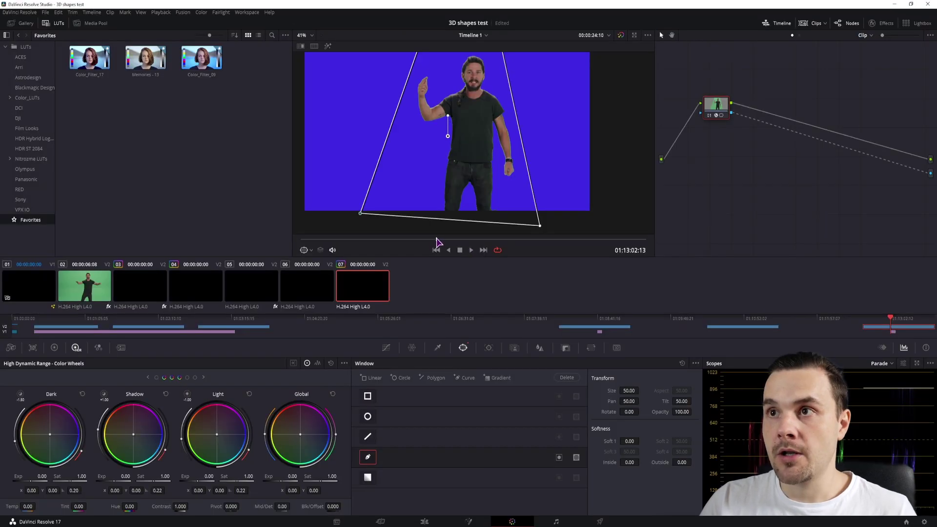
# Check the curve window against the man's movement at other frames and soften its edge with Soft 1 at 0.66
pyautogui.moveTo(184, 341); pyautogui.dragTo(198, 341)
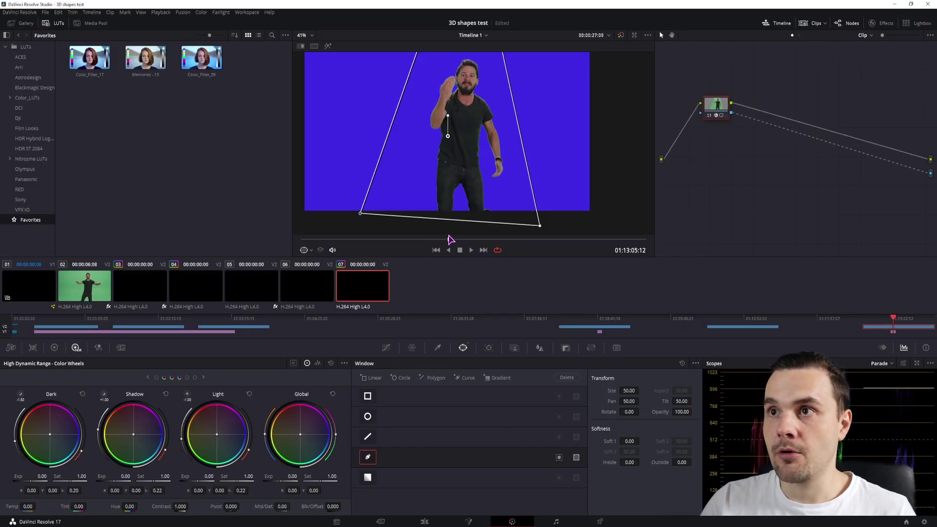
pyautogui.hotkey('shift', '4')
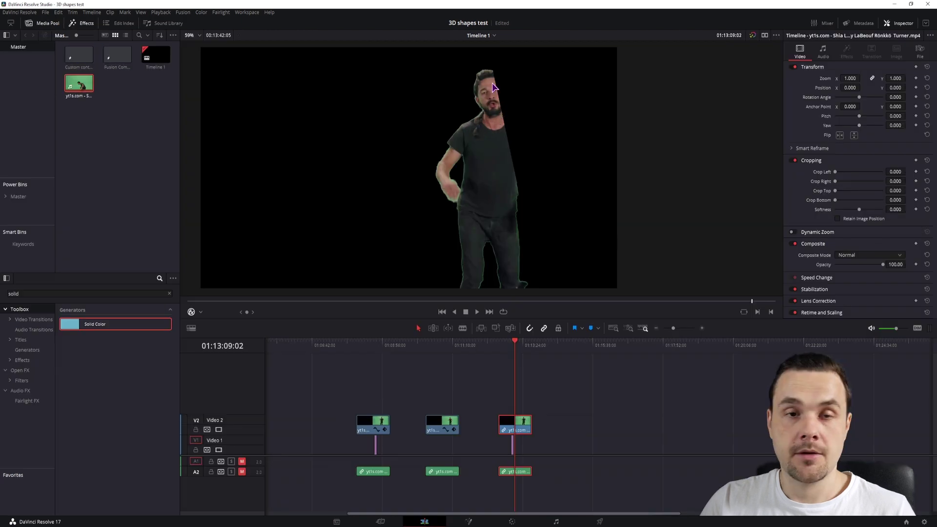
pyautogui.click(511, 521)
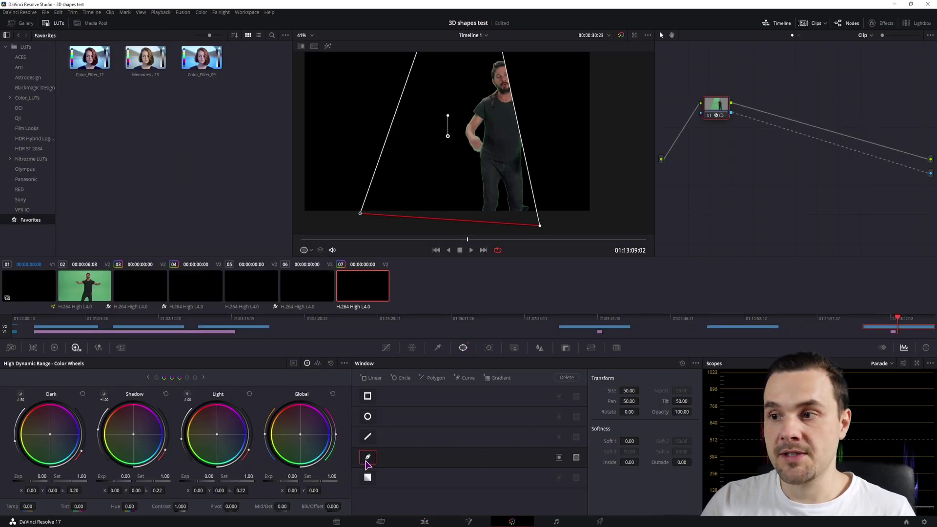
pyautogui.moveTo(629, 440)
pyautogui.mouseDown()
pyautogui.moveTo(639, 440)
pyautogui.moveTo(609, 454)
pyautogui.moveTo(639, 462)
pyautogui.moveTo(620, 462)
pyautogui.mouseUp()
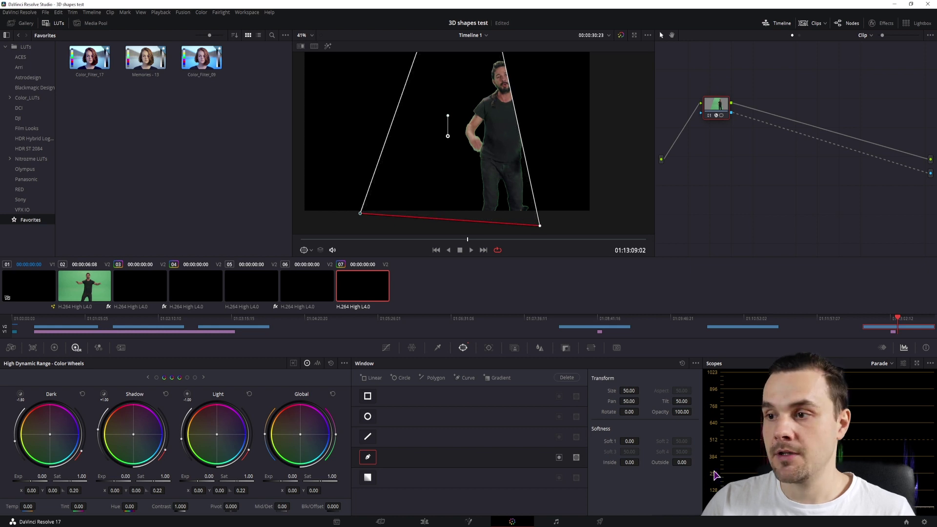
pyautogui.moveTo(682, 462)
pyautogui.mouseDown()
pyautogui.moveTo(693, 462)
pyautogui.moveTo(676, 462)
pyautogui.mouseUp()
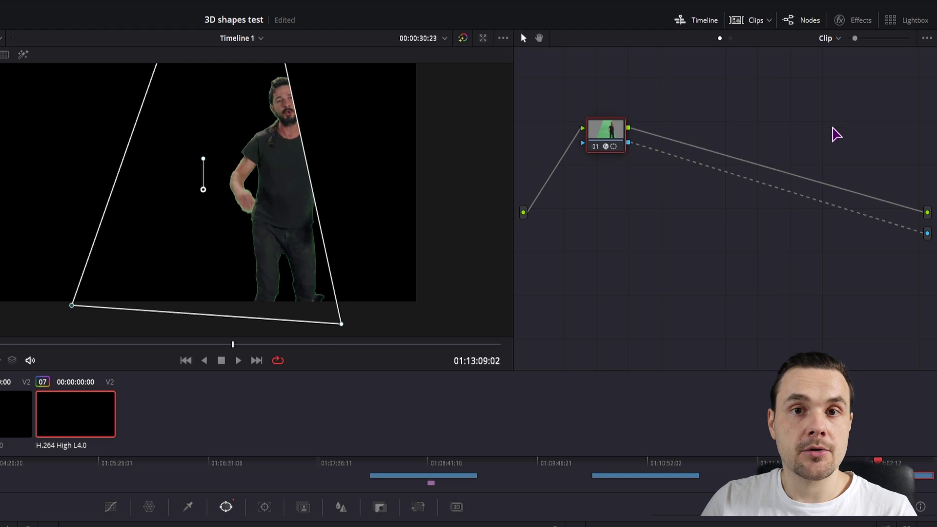
# Set the 3D Keyer's Despill to 1.000 and Clean Black to 3.7 on node 01, and return to the Edit page
pyautogui.click(855, 24)
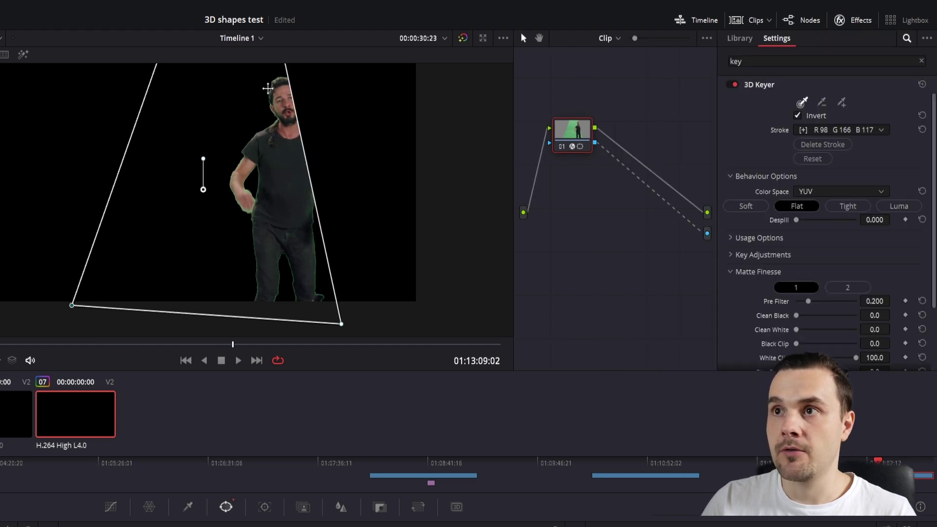
pyautogui.moveTo(797, 220); pyautogui.dragTo(891, 224)
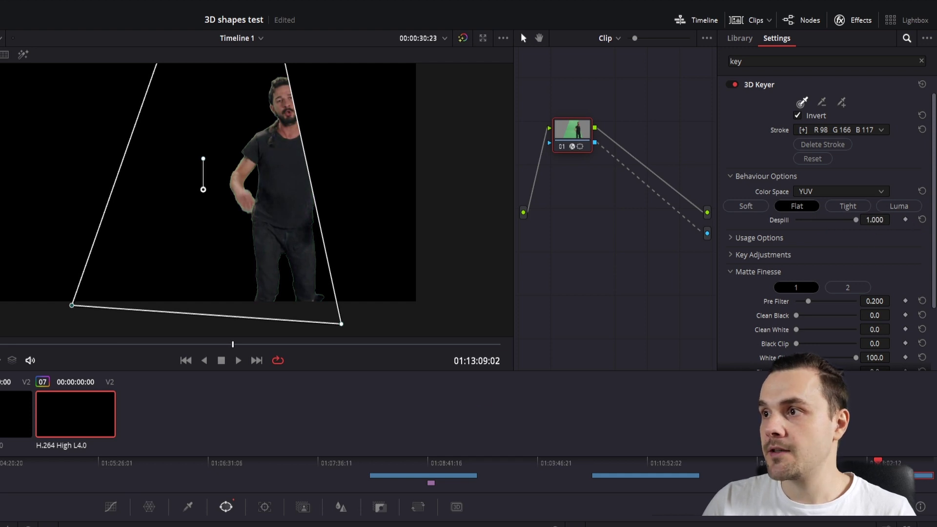
pyautogui.moveTo(796, 315)
pyautogui.mouseDown()
pyautogui.moveTo(807, 315)
pyautogui.moveTo(797, 316)
pyautogui.mouseUp()
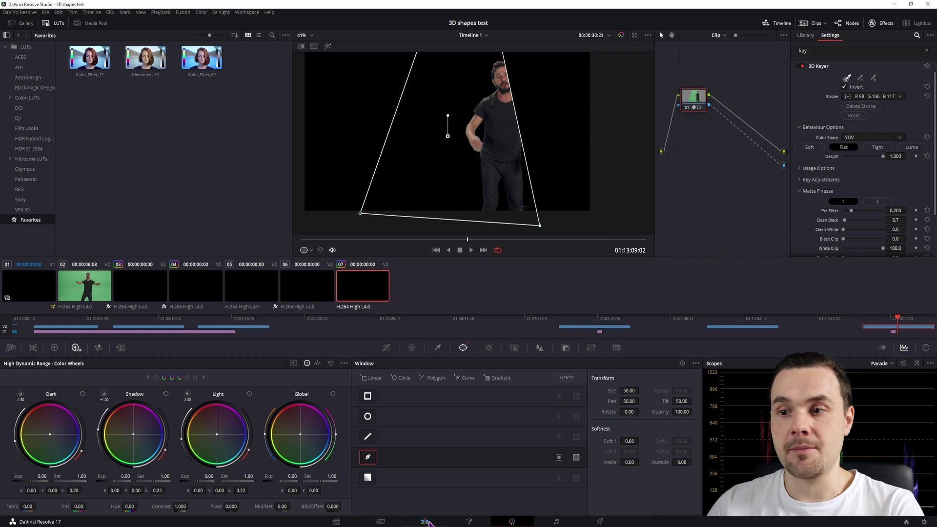
pyautogui.click(426, 522)
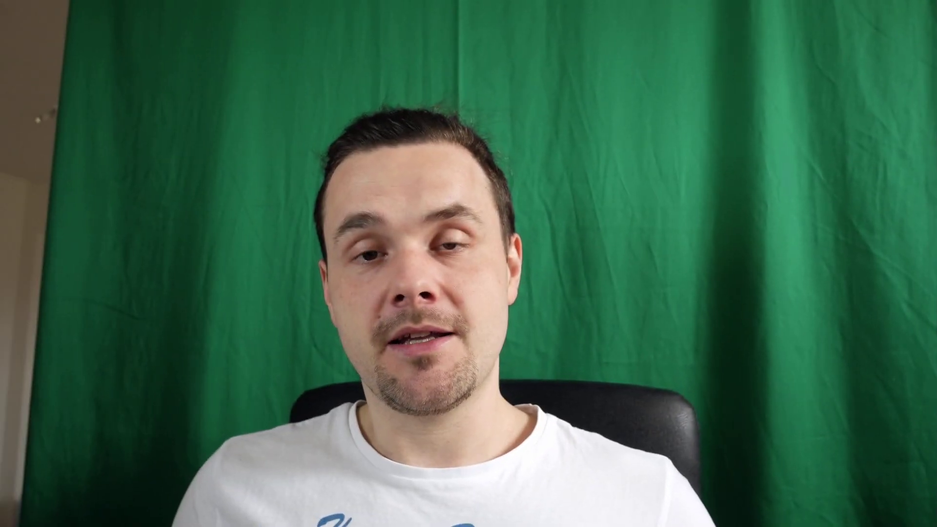